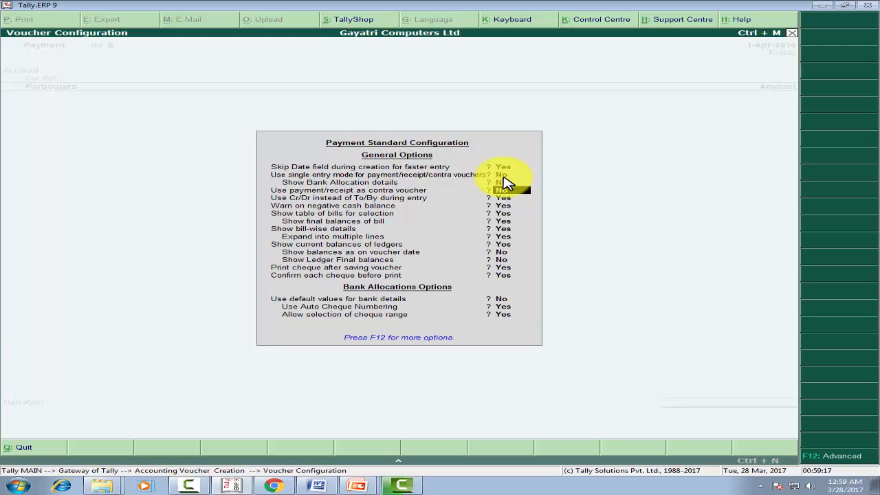
# - Enable preallocating bills for payment, receipt and journal vouchers in the advanced payment configuration, keeping inventory details shown
pyautogui.press('Return')
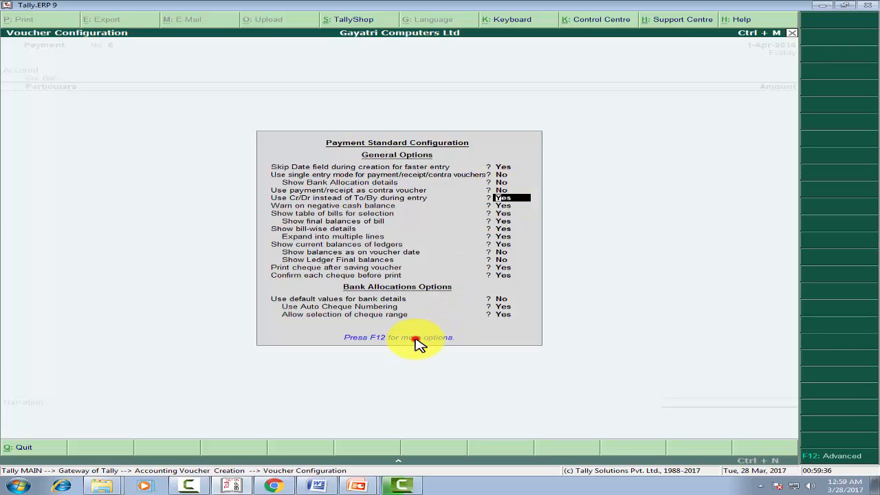
pyautogui.click(387, 339)
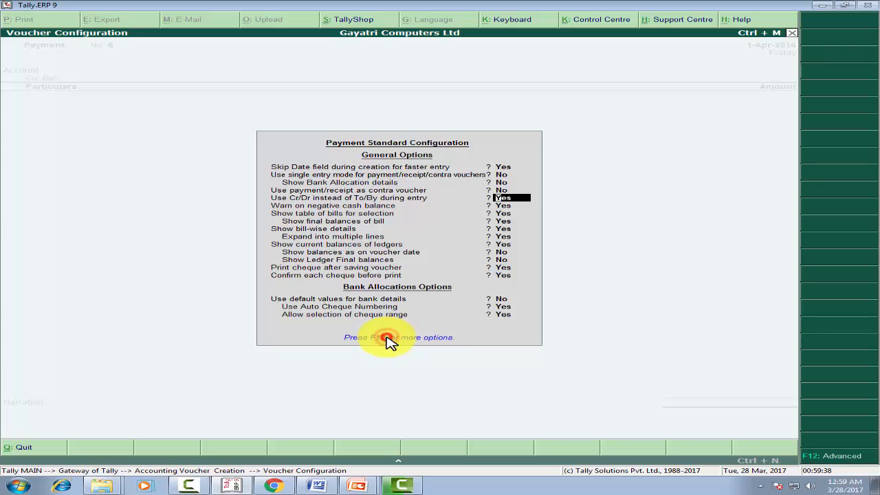
pyautogui.press('F12')
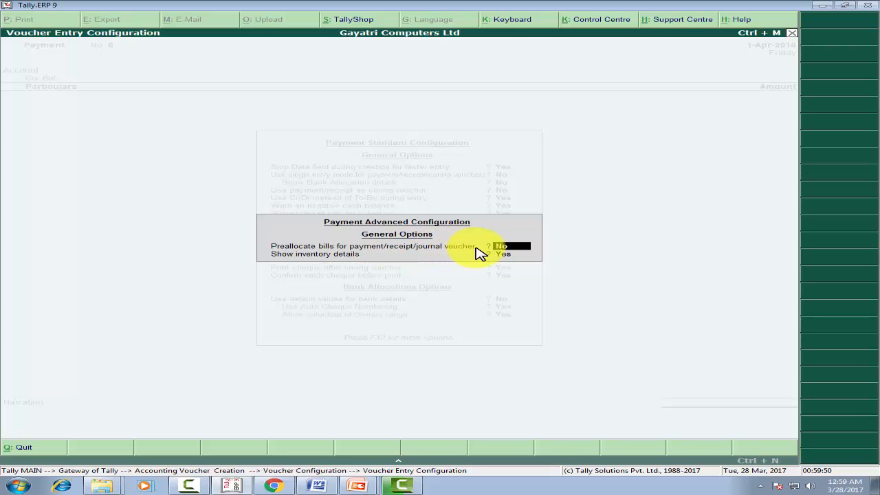
pyautogui.write('Y')
pyautogui.press('Return')
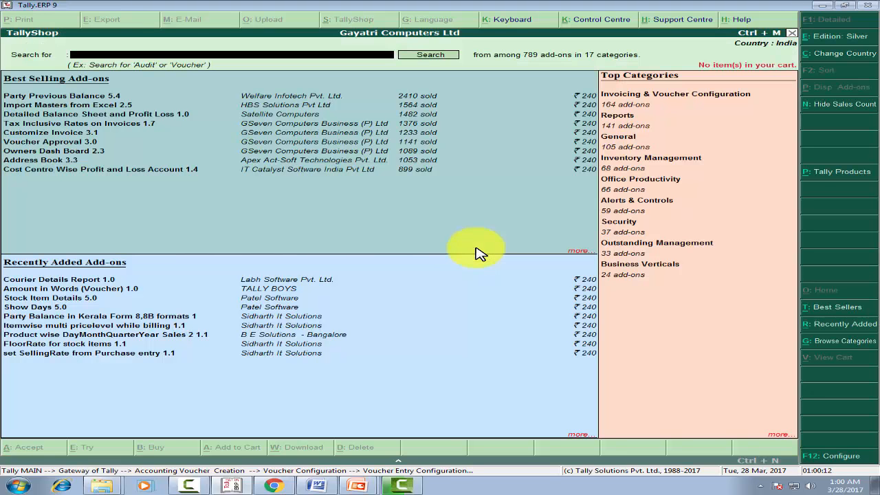
pyautogui.press('Escape')
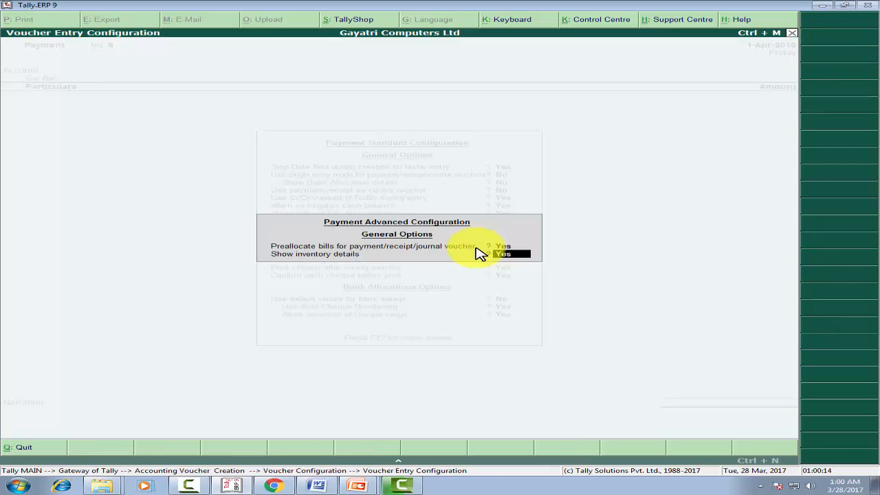
pyautogui.press('Return')
# - Accept the remaining standard payment configuration options as they are and return to the payment voucher
pyautogui.press('Down')
pyautogui.press('Down')
pyautogui.press('Down')
pyautogui.press('Down')
pyautogui.press('Down')
pyautogui.press('Down')
pyautogui.press('Down')
pyautogui.press('Down')
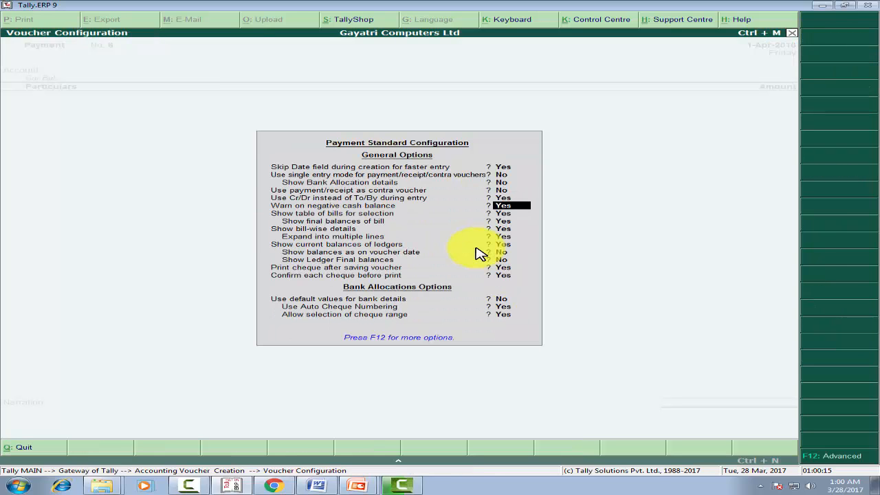
pyautogui.press('Down')
pyautogui.press('Down')
pyautogui.press('Down')
pyautogui.press('Down')
pyautogui.press('Down')
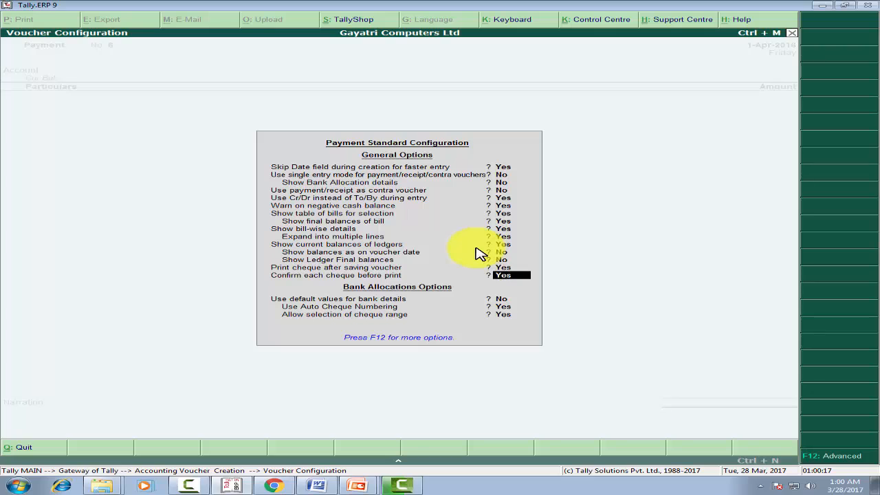
pyautogui.press('Return')
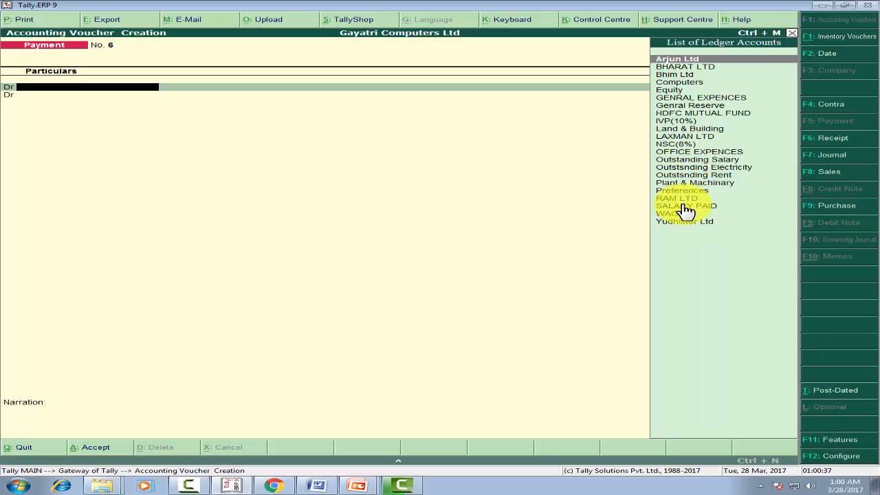
# - Select LAXMAN LTD as the debit ledger of the payment voucher
pyautogui.press('Down')
pyautogui.press('Down')
pyautogui.press('Down')
pyautogui.press('Down')
pyautogui.press('Down')
pyautogui.press('Down')
pyautogui.press('Down')
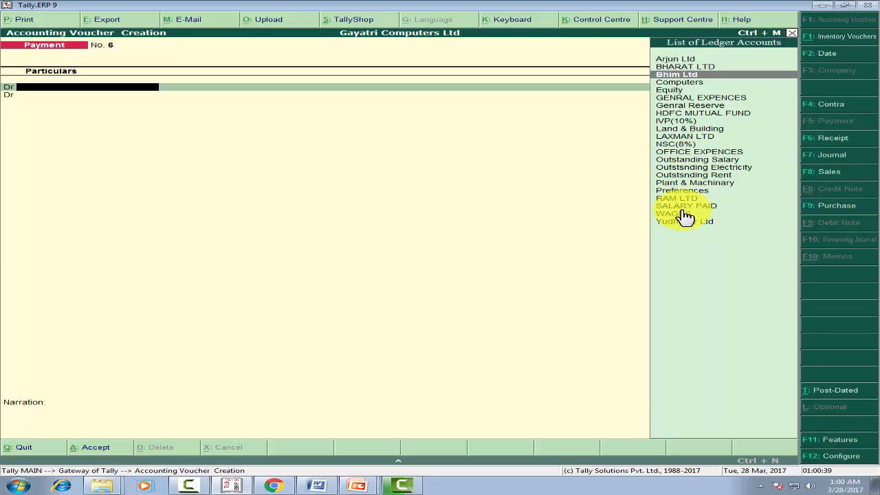
pyautogui.press('Down')
pyautogui.press('Down')
pyautogui.press('Down')
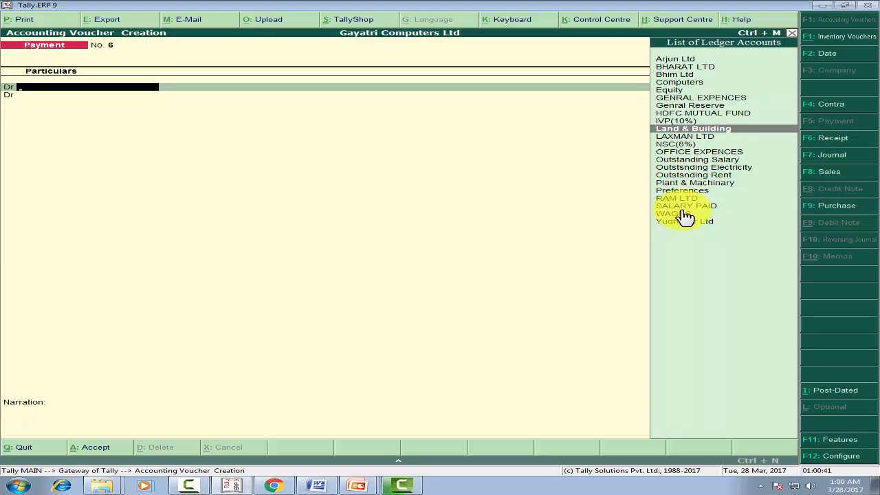
pyautogui.press('Return')
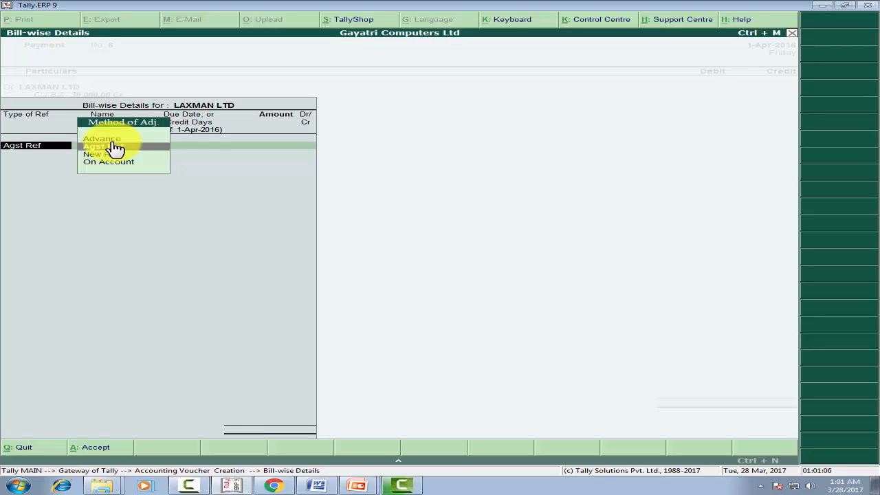
# - Choose Agst Ref as the adjustment method in the bill-wise details for LAXMAN LTD
pyautogui.press('Down')
pyautogui.press('Down')
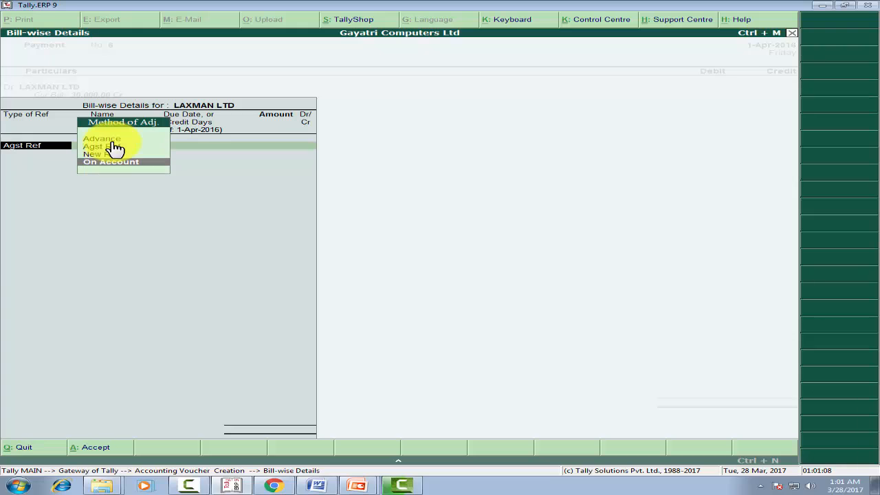
pyautogui.press('Up')
pyautogui.press('Up')
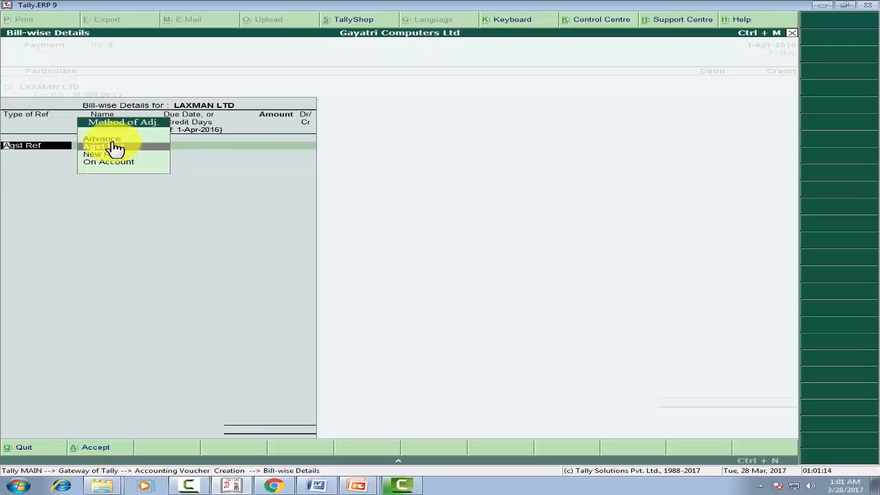
pyautogui.press('Down')
pyautogui.press('Down')
pyautogui.press('Up')
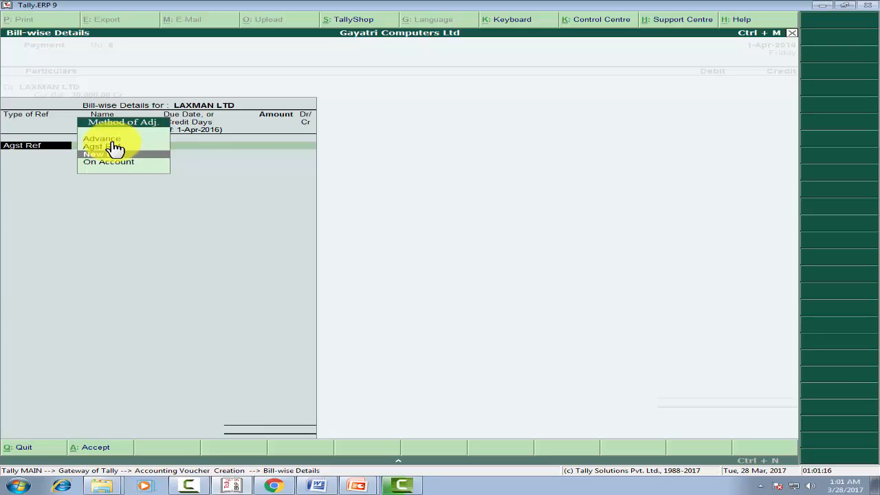
pyautogui.press('Up')
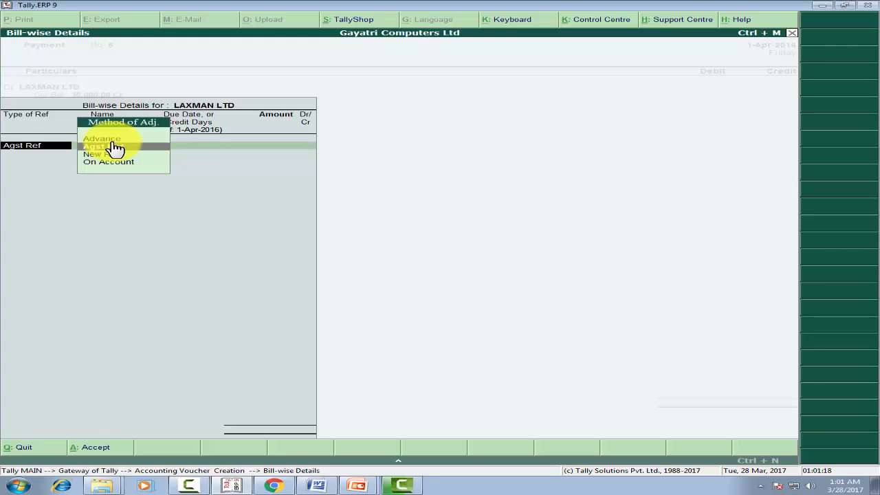
pyautogui.press('Return')
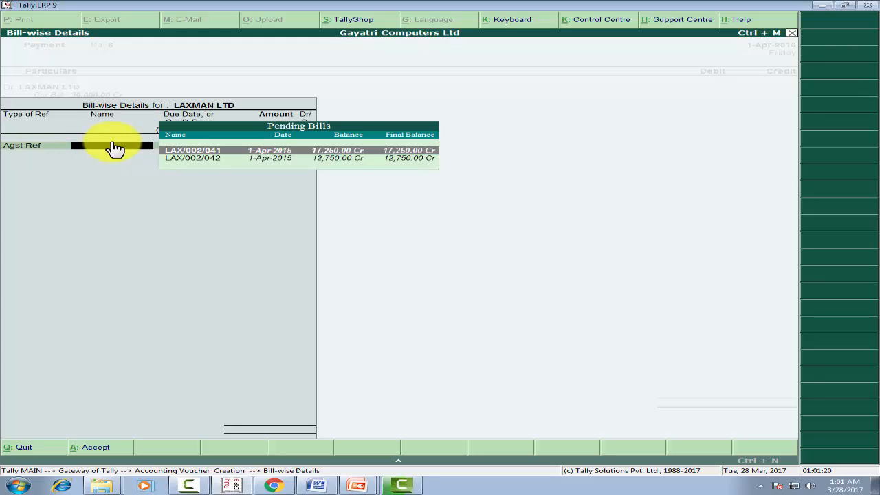
# - Adjust the payment against pending bill LAX/002/041 for 17,250.00 Dr and accept the bill-wise details
pyautogui.press('Down')
pyautogui.press('Up')
pyautogui.press('Down')
pyautogui.press('Up')
pyautogui.press('Down')
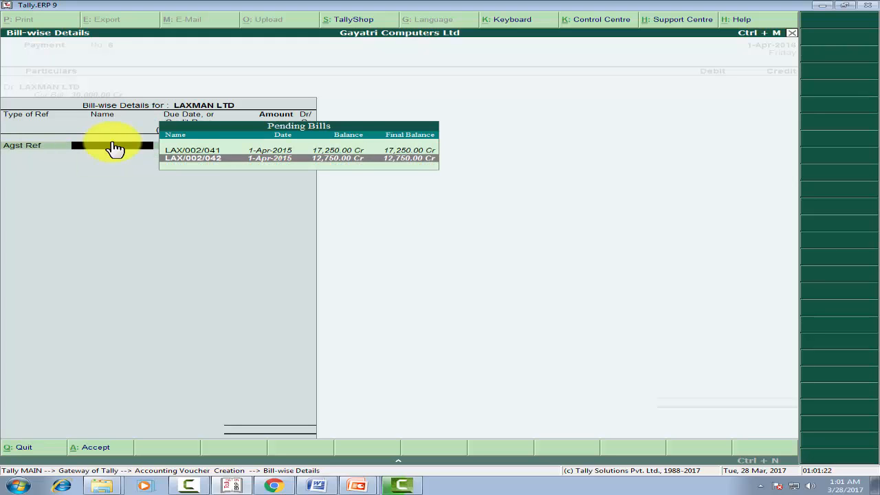
pyautogui.press('Up')
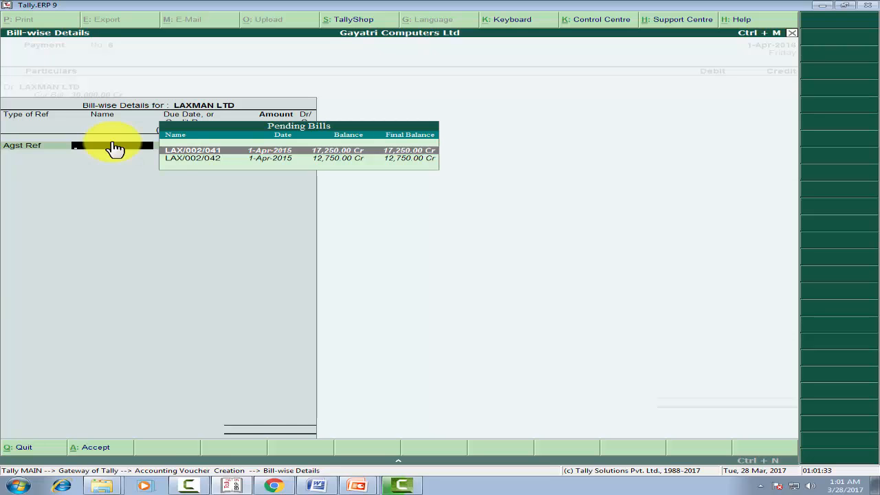
pyautogui.press('Return')
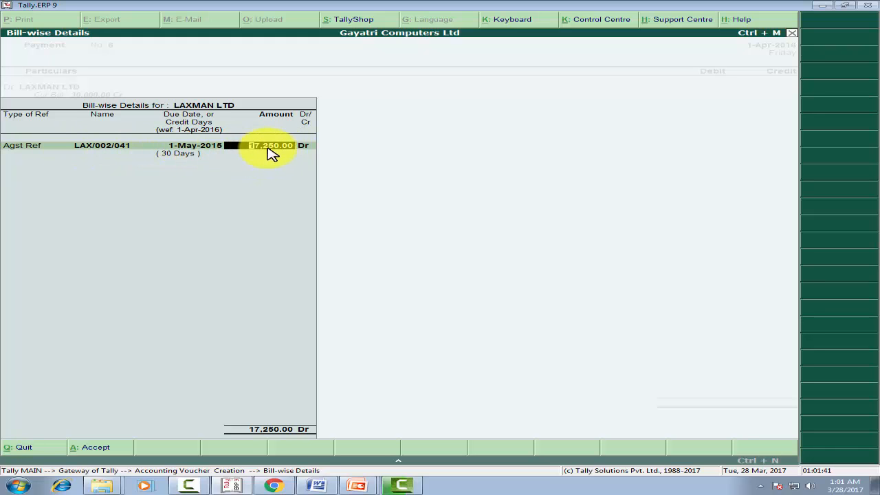
pyautogui.press('Return')
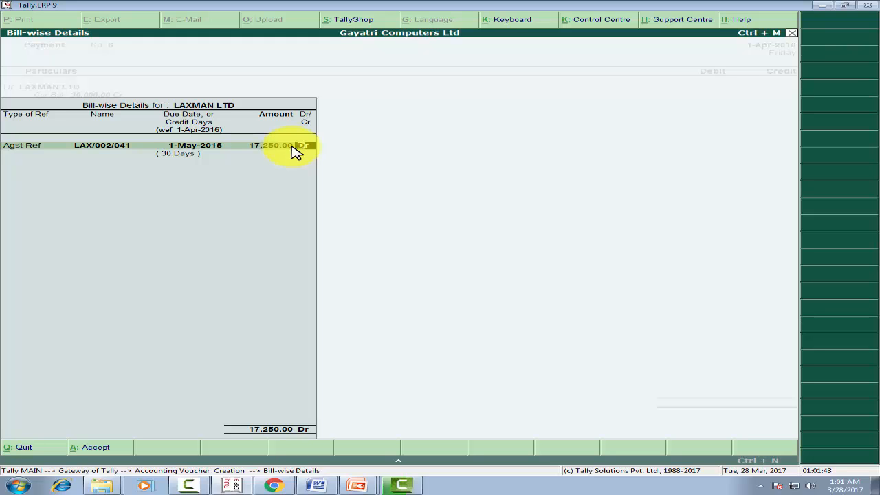
pyautogui.press('Return')
pyautogui.press('Return')
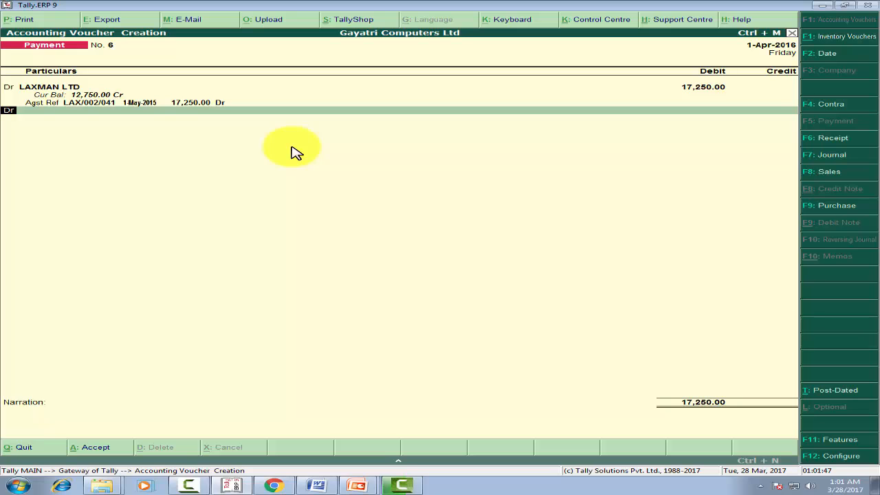
# - Add a credit line for the BOB ledger with an amount of 17,000
pyautogui.write('C')
pyautogui.press('Return')
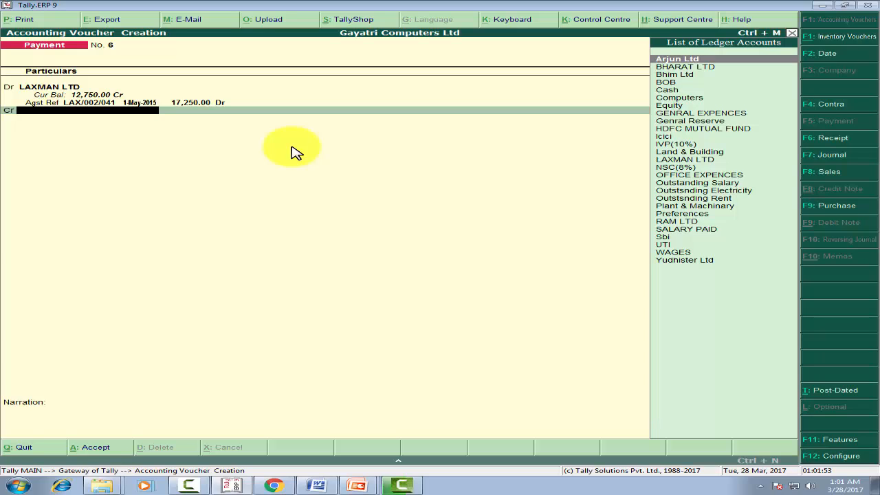
pyautogui.write('B')
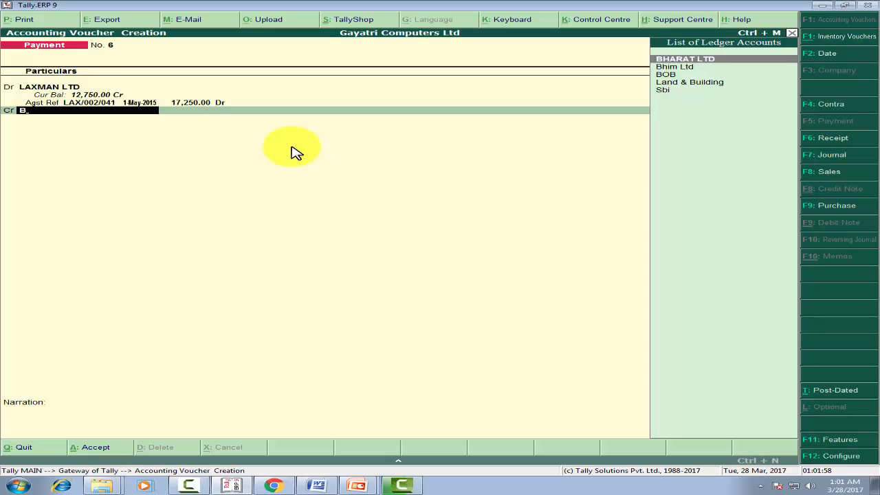
pyautogui.press('Down')
pyautogui.press('Down')
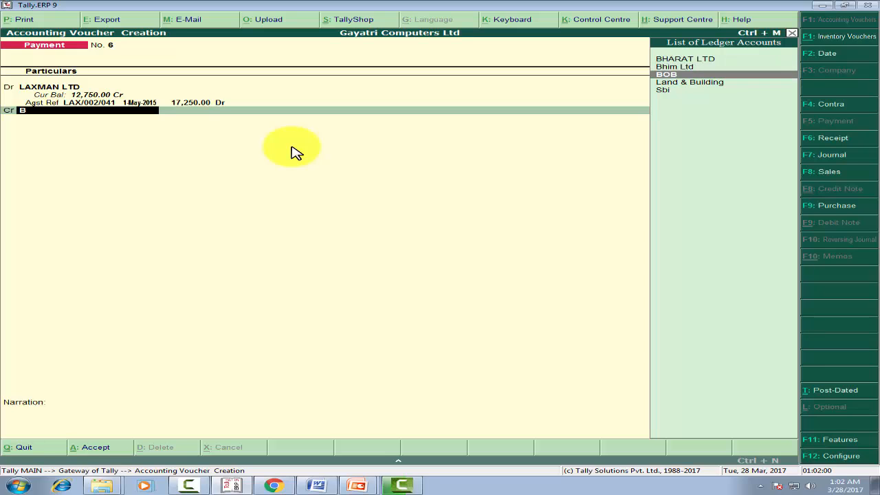
pyautogui.press('Return')
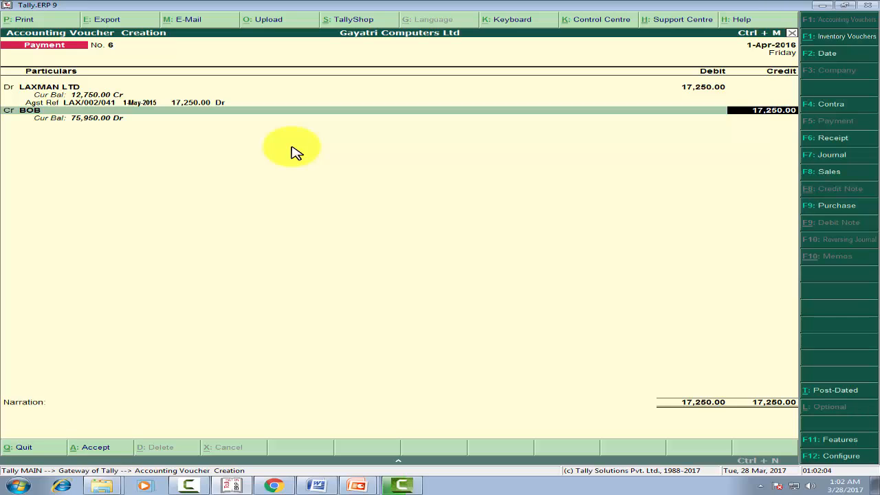
pyautogui.write('17000')
pyautogui.press('Return')
pyautogui.press('Return')
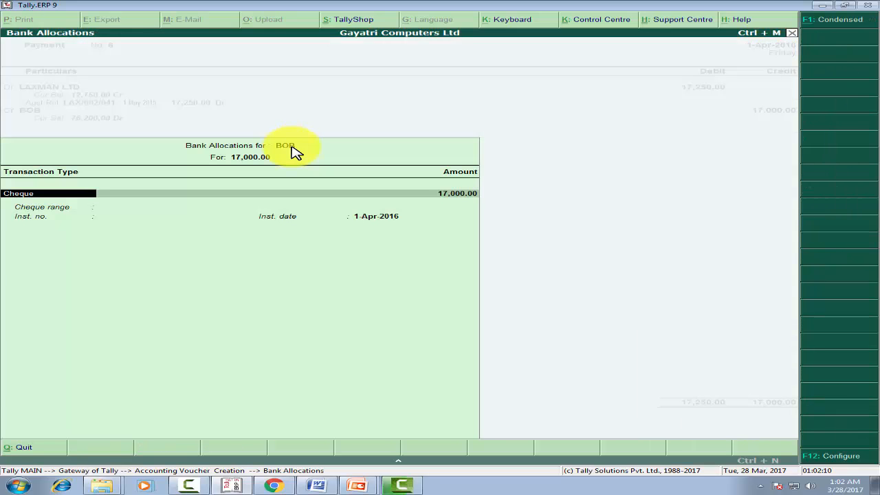
# - Complete the BOB bank allocation as a cheque with range Not Applicable, instrument number 14580 and date 1-Apr-2016
pyautogui.press('Return')
pyautogui.press('Return')
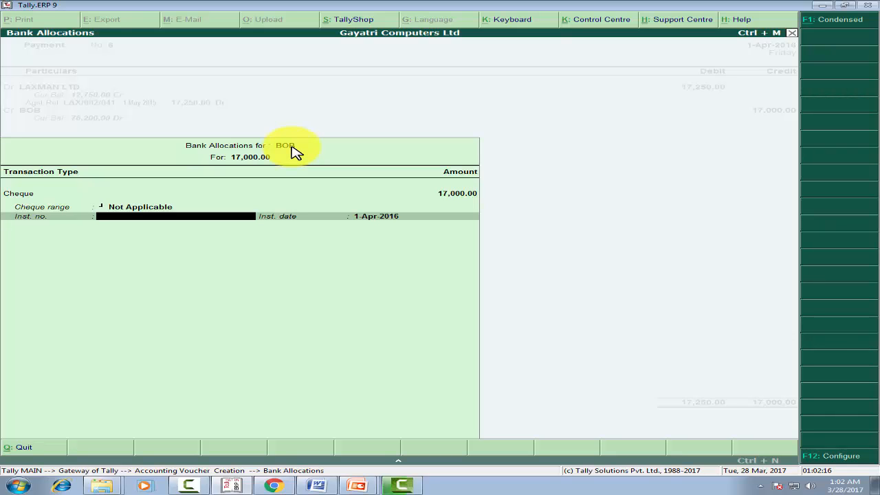
pyautogui.write('14580')
pyautogui.press('Return')
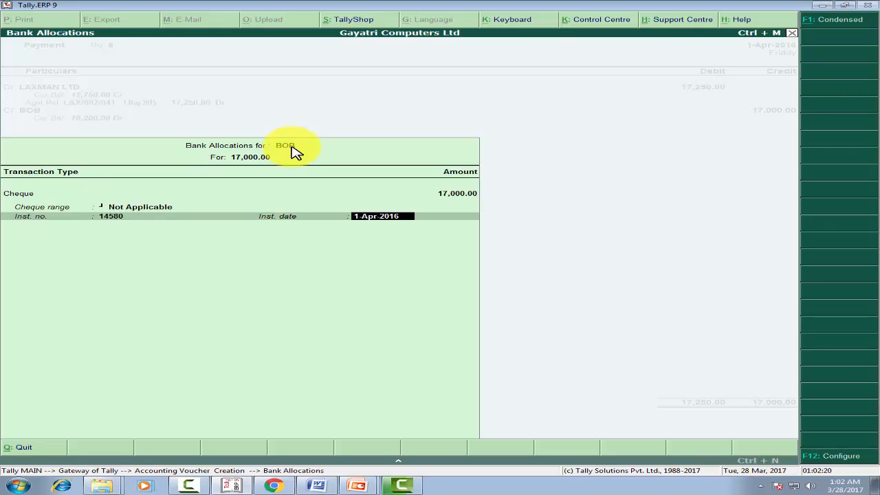
pyautogui.press('Return')
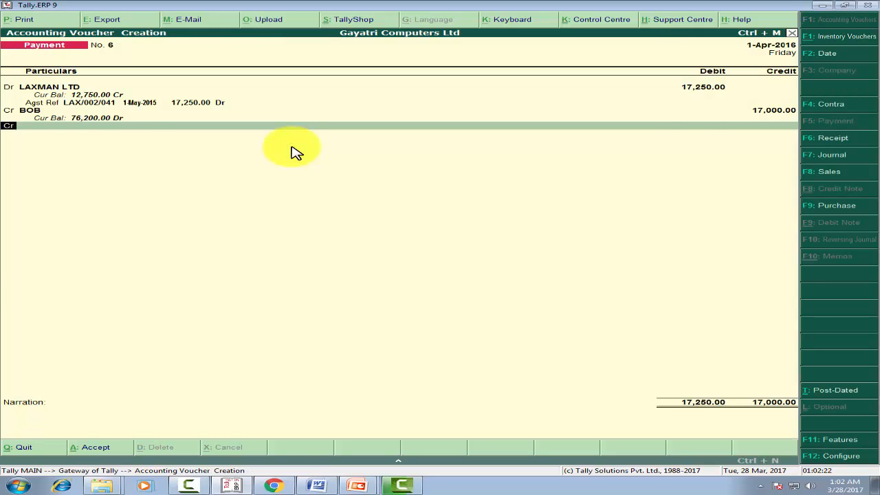
# - Add another credit line and start a new ledger for it named DISCOUNT RECIEVED, without an alias
pyautogui.press('Return')
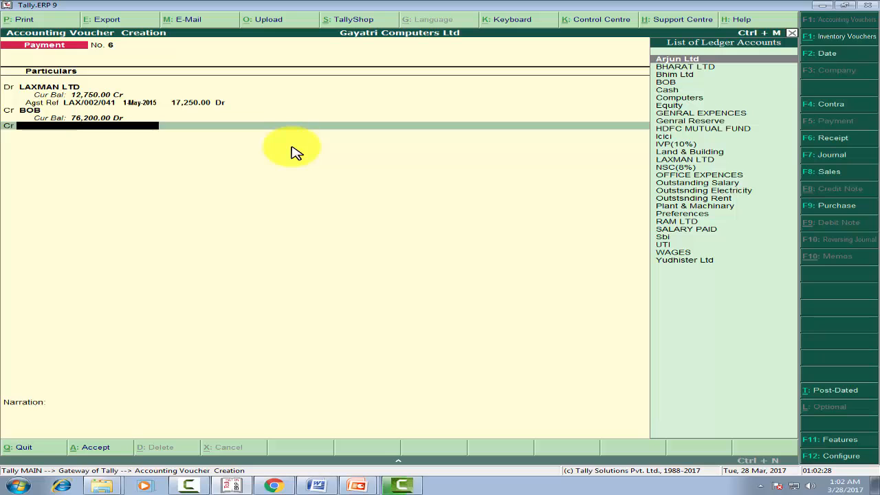
pyautogui.hotkey('alt', 'c')
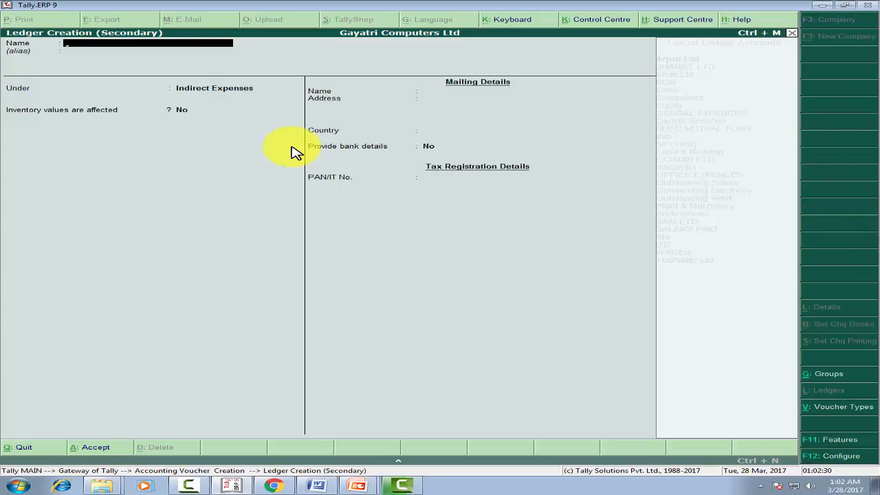
pyautogui.write('DISCOUNT RECIEVED')
pyautogui.press('Return')
pyautogui.press('Return')
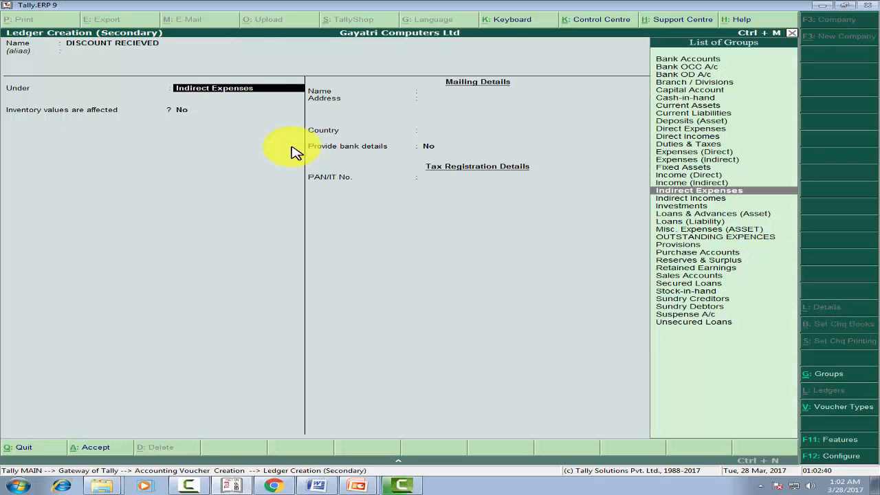
# - Place the new discount ledger under Indirect Incomes, leave inventory values unaffected, and save it into the credit line
pyautogui.write('i')
pyautogui.press('Down')
pyautogui.press('Down')
pyautogui.press('Down')
pyautogui.press('Down')
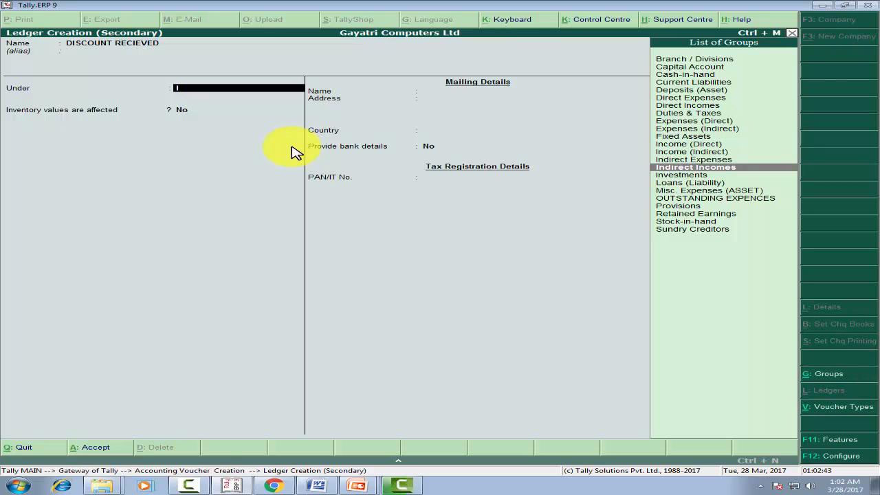
pyautogui.press('Return')
pyautogui.press('Return')
pyautogui.press('Return')
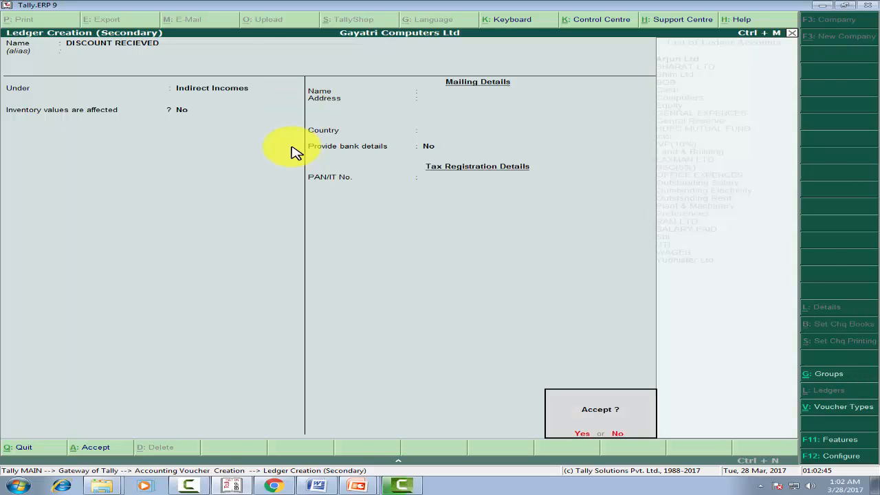
pyautogui.press('Return')
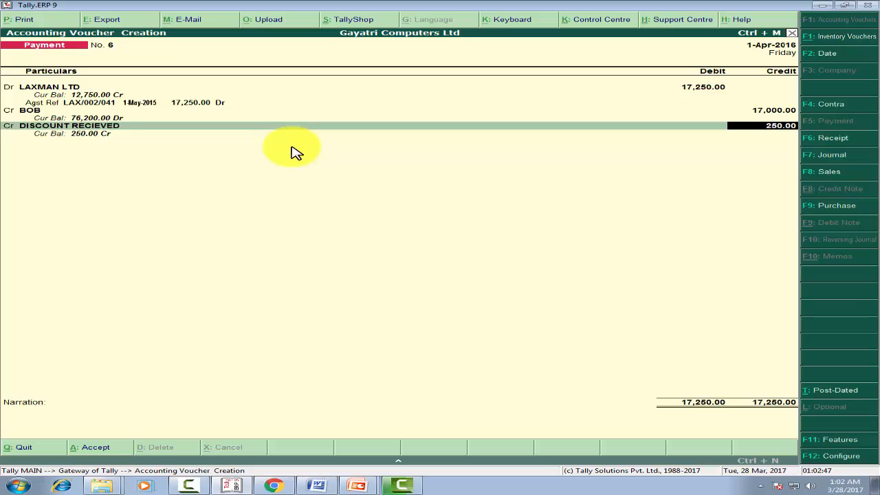
# - Enter the narration "BEING RS 17000 PAID TO LAXMAN LTD AGAINST BILL NO LAX/002/041 & RS 250 RECIVED AS DISCOUNT BY BOB" and save the voucher
pyautogui.press('Return')
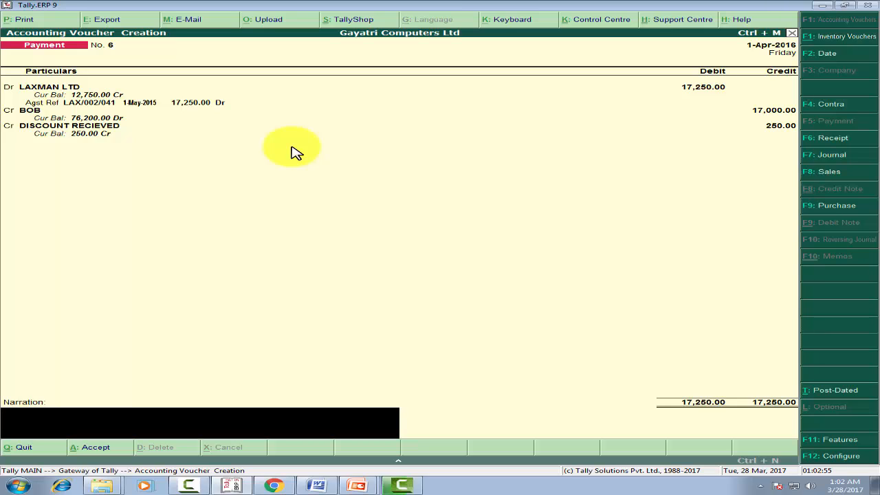
pyautogui.write('BEING RS 17000 PAID')
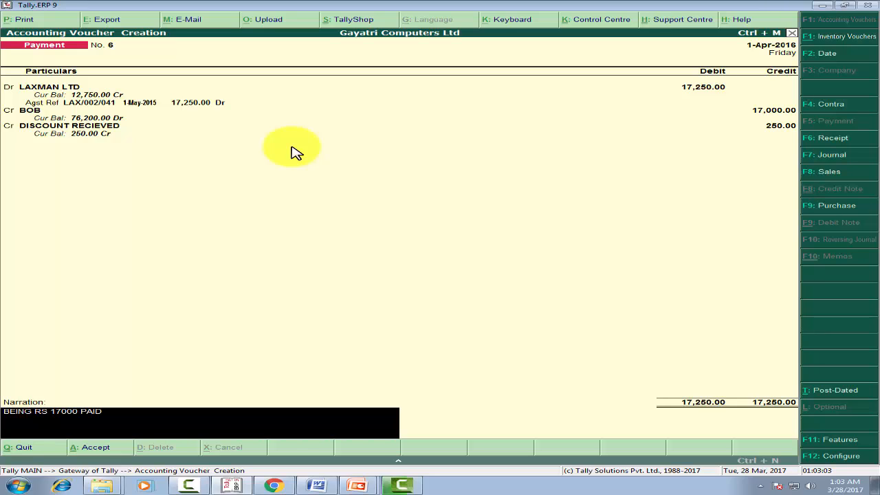
pyautogui.write(' TO LAXMAN LTD AGAINST')
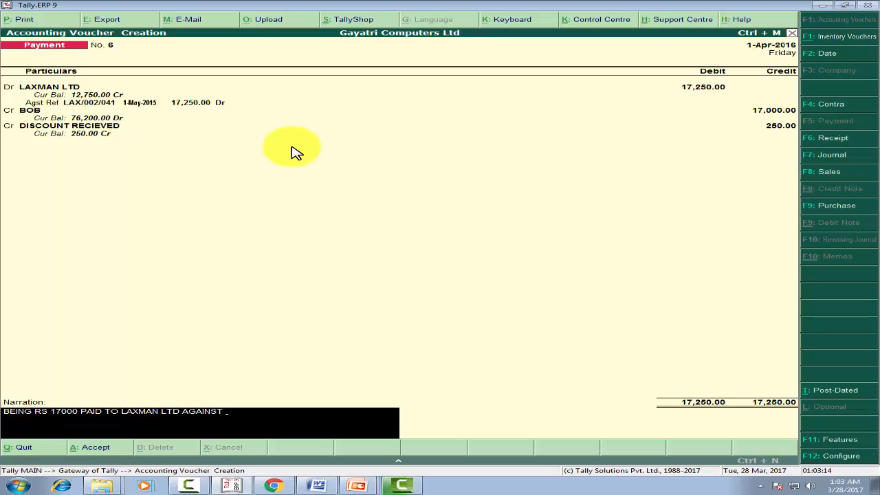
pyautogui.write(' BILL NO LAX/002/041 & RS')
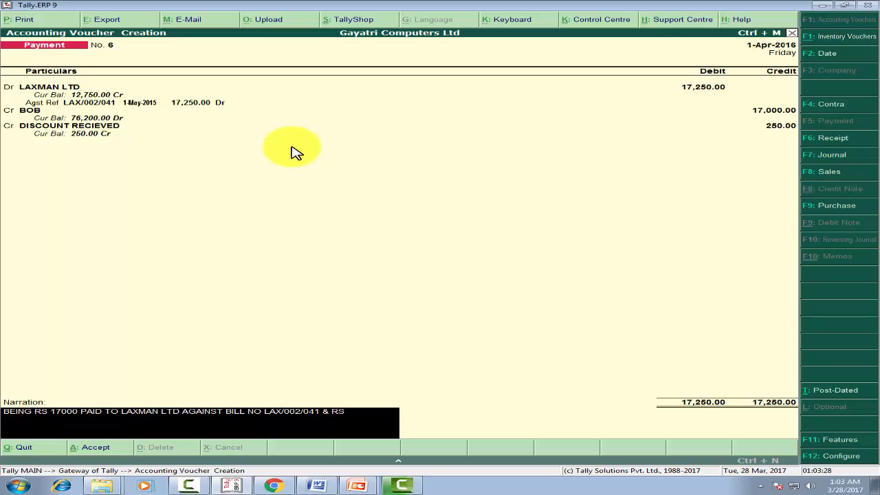
pyautogui.write(' 250 RECIVED A')
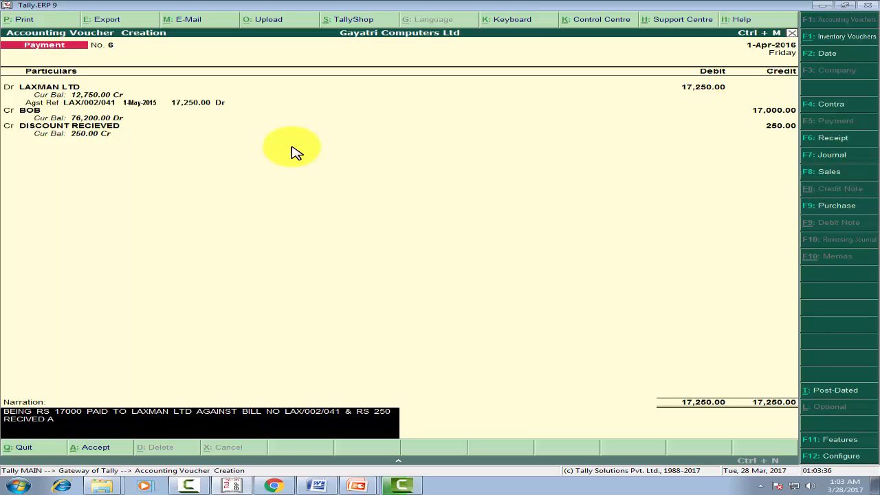
pyautogui.write('S DISCOUNT BY BOBO')
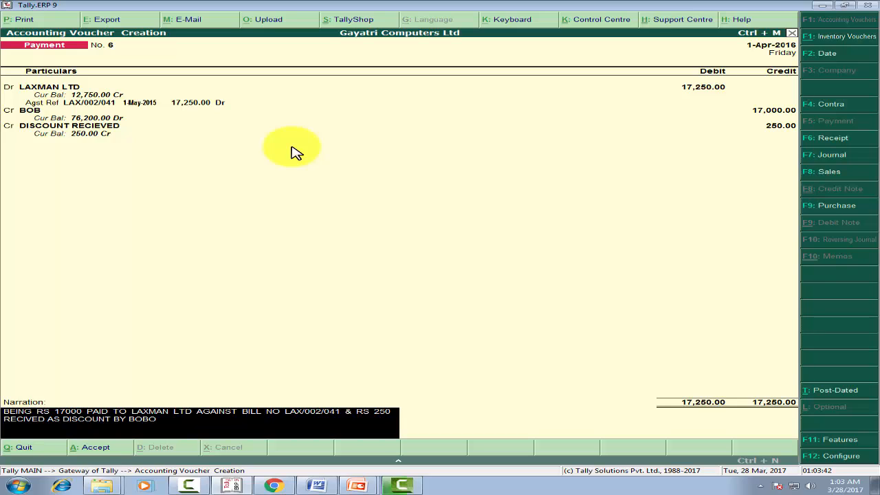
pyautogui.press('BackSpace')
pyautogui.press('Return')
pyautogui.press('Return')
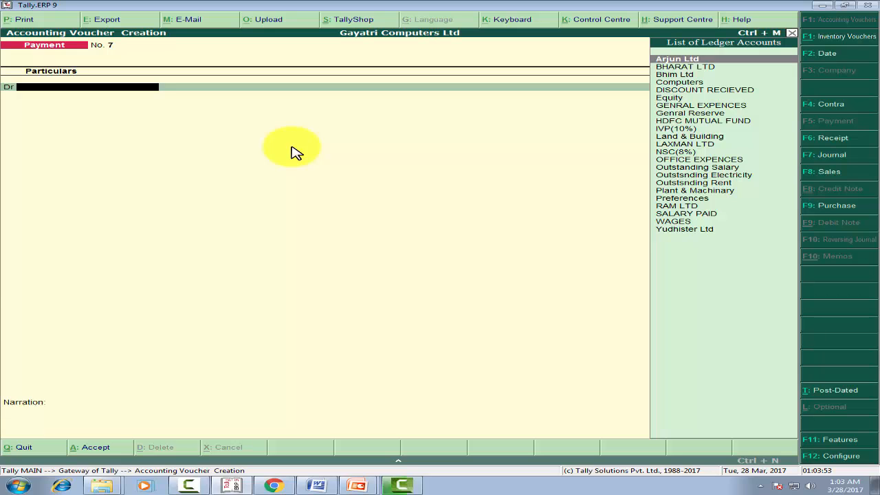
# - Check the rent transaction on the PowerPoint slide, return to Tally.ERP 9 and start a new debit ledger named RENT PAID without an alias
pyautogui.hotkey('alt', 'Tab')
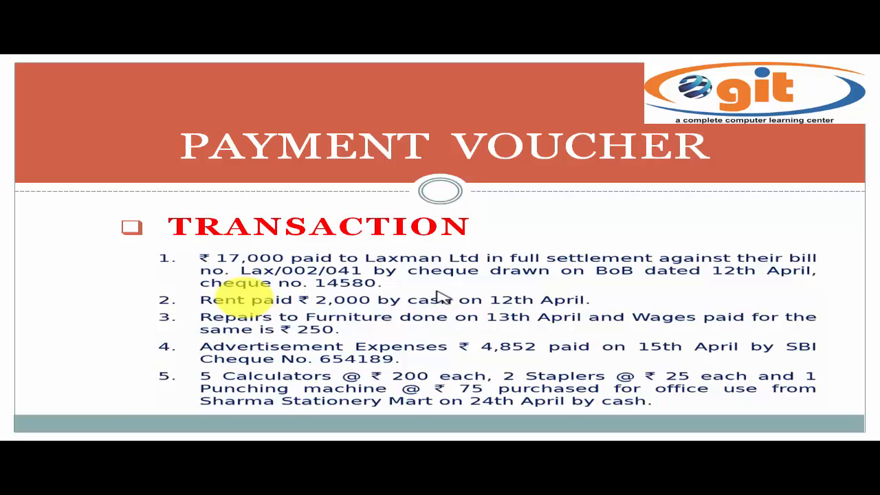
pyautogui.hotkey('alt', 'Tab')
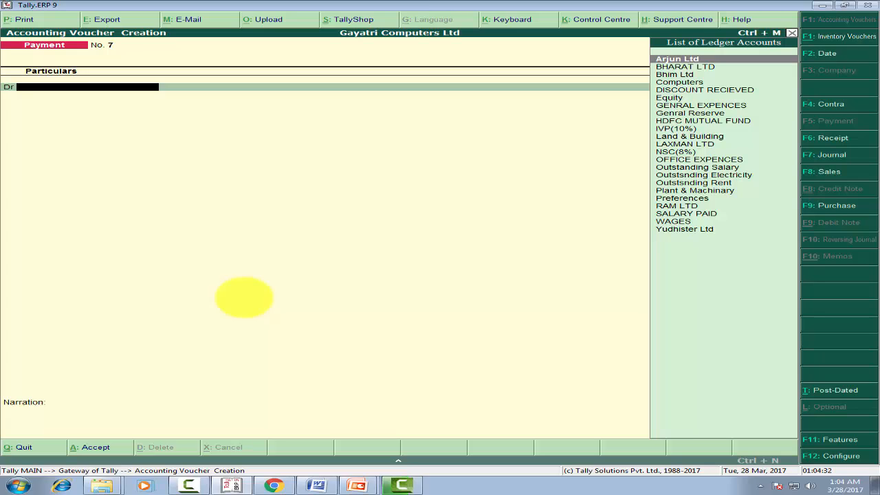
pyautogui.write('R')
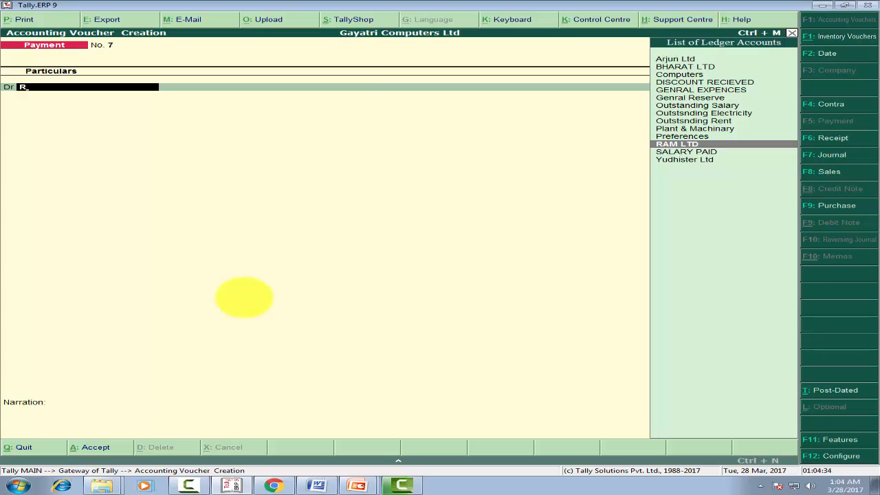
pyautogui.press('BackSpace')
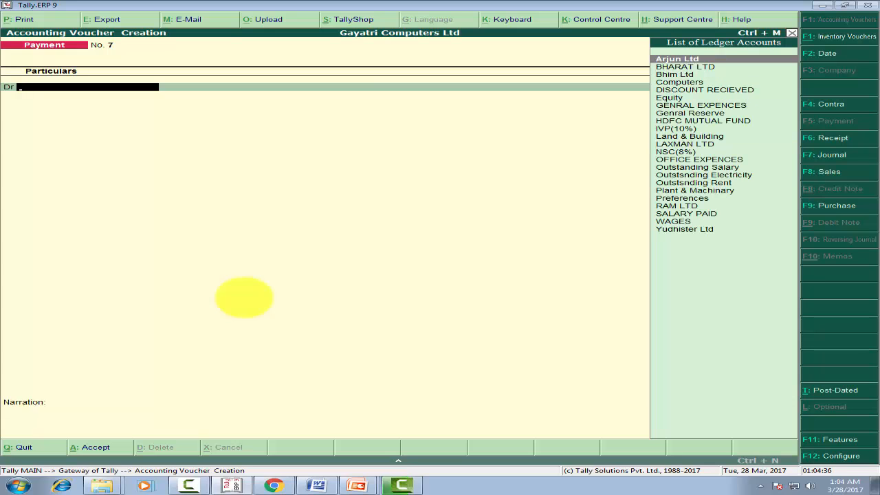
pyautogui.hotkey('alt', 'c')
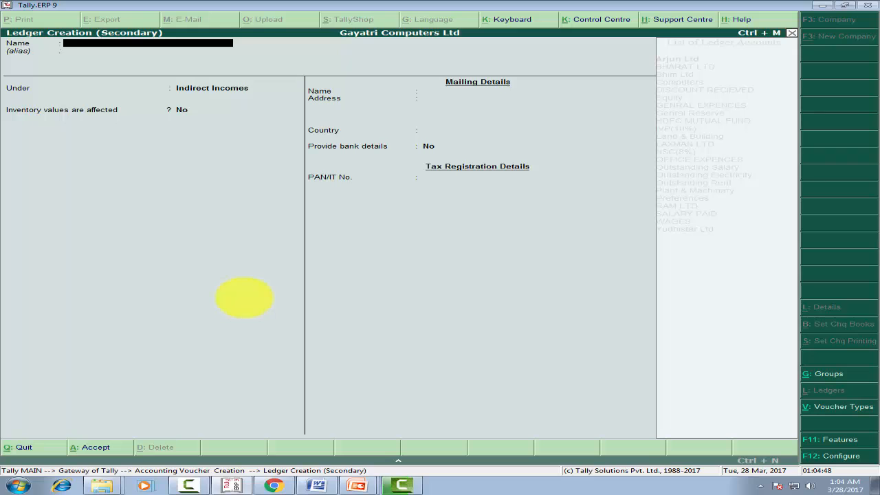
pyautogui.write('RENT PAID')
pyautogui.press('Return')
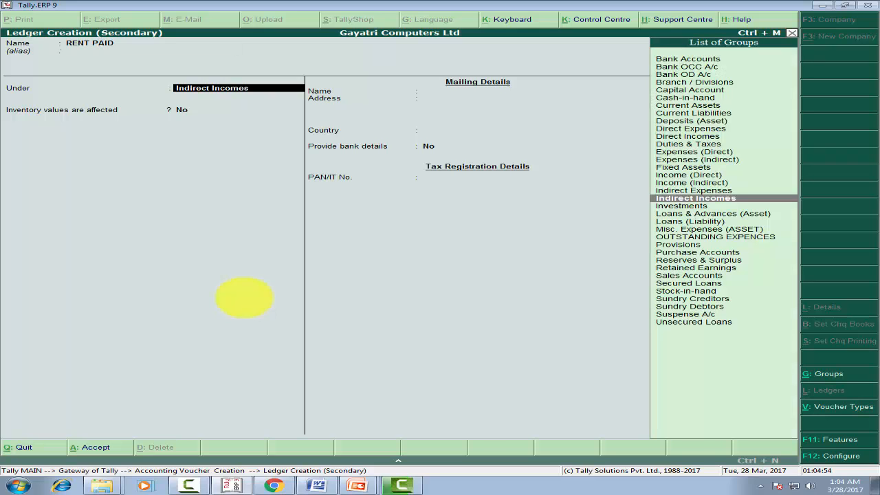
# - Place the rent ledger under Indirect Expenses without inventory values or bank details, and save it into the debit line
pyautogui.write('i')
pyautogui.press('Down')
pyautogui.press('Down')
pyautogui.press('Down')
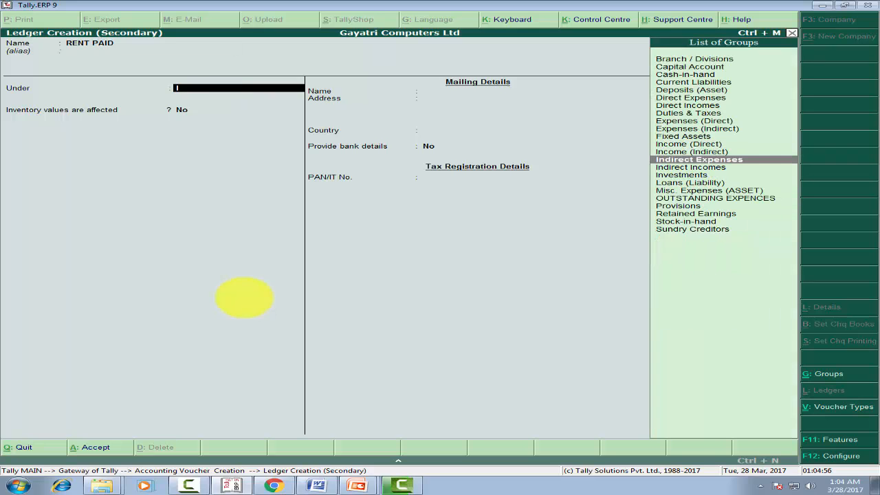
pyautogui.press('Return')
pyautogui.press('Return')
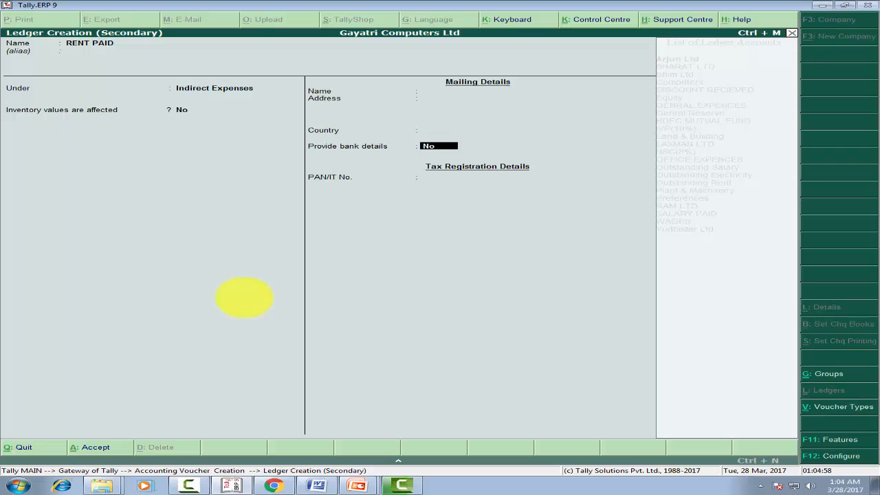
pyautogui.press('Return')
pyautogui.press('Return')
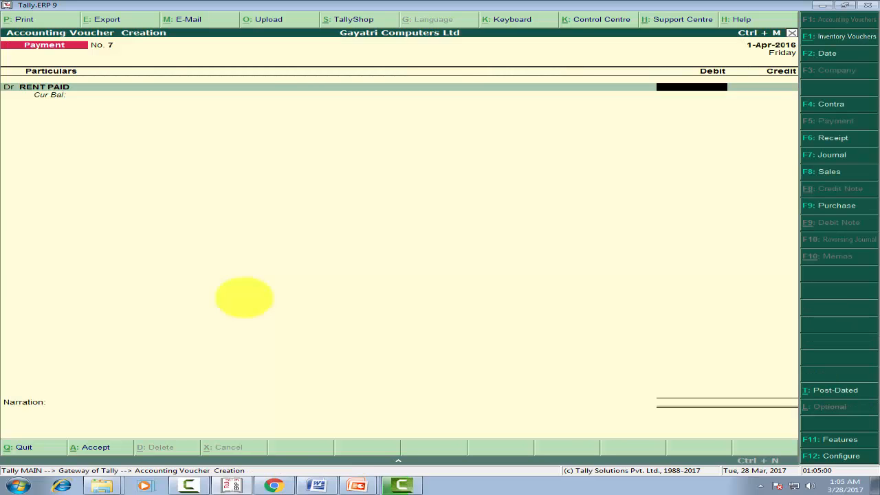
# - Debit RENT PAID with 2,000 and credit the Cash ledger with the same amount
pyautogui.write('2000')
pyautogui.press('Return')
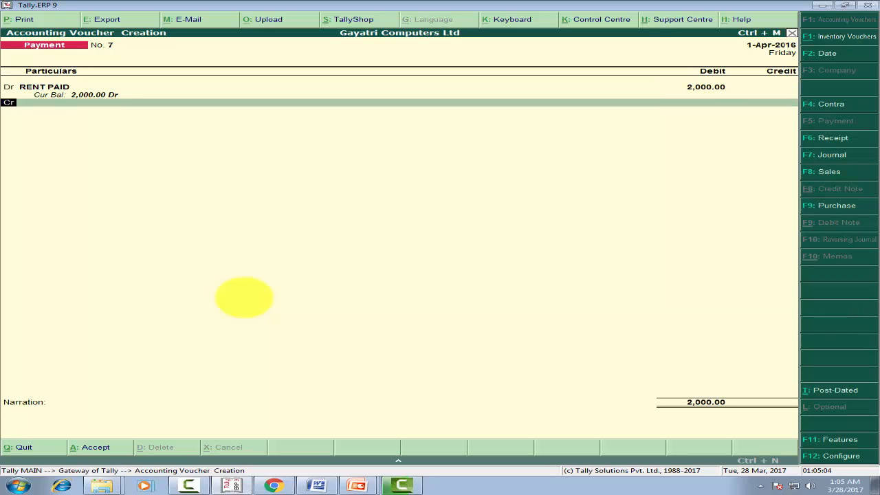
pyautogui.press('Return')
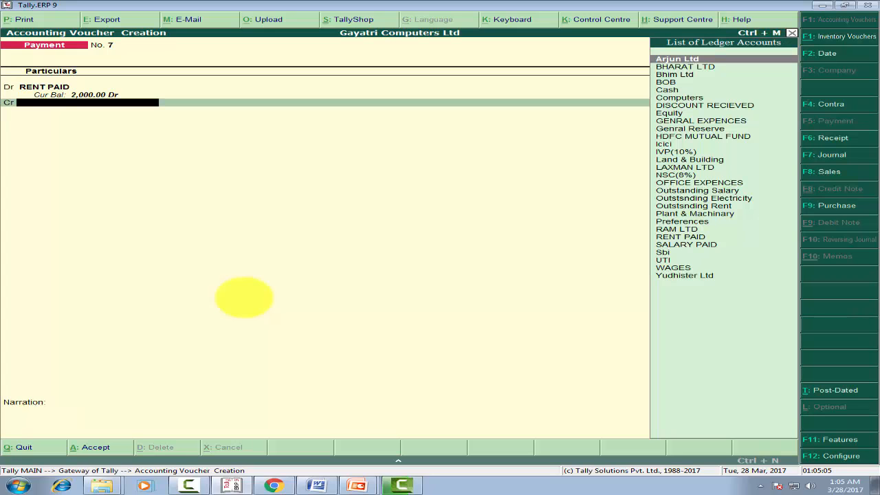
pyautogui.write('C')
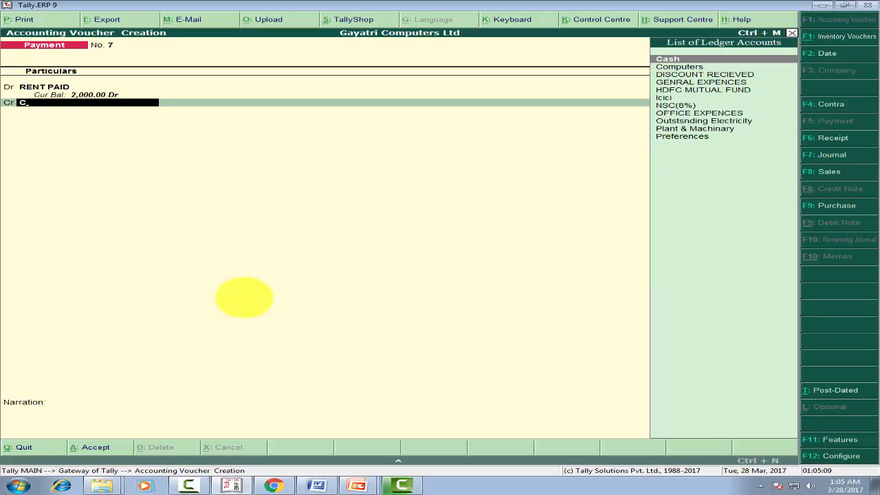
pyautogui.press('Return')
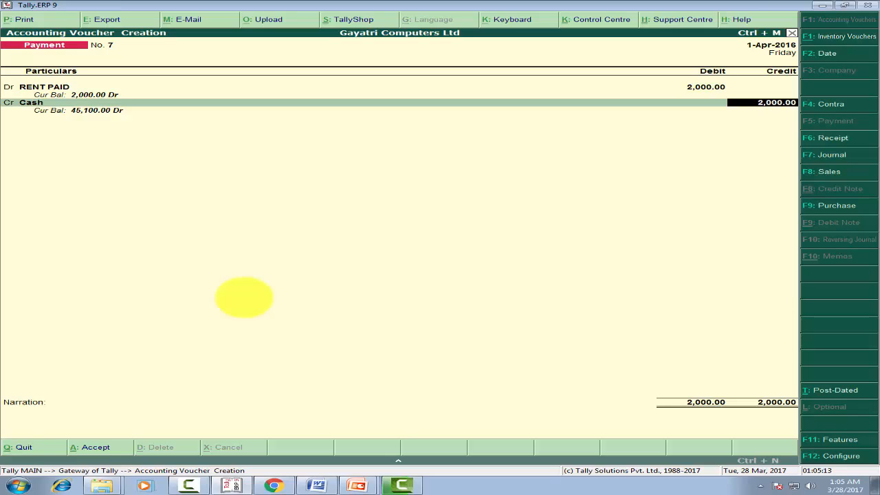
pyautogui.press('Return')
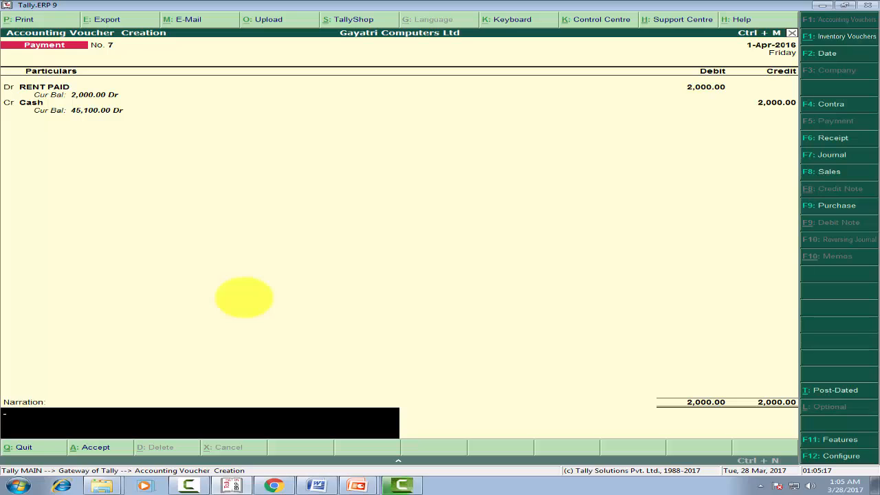
# - Enter the narration "BEING RS 2000 PAID FOR RENT BY CASH" and save the rent voucher
pyautogui.write('BEING RS 2000 PAID FOR')
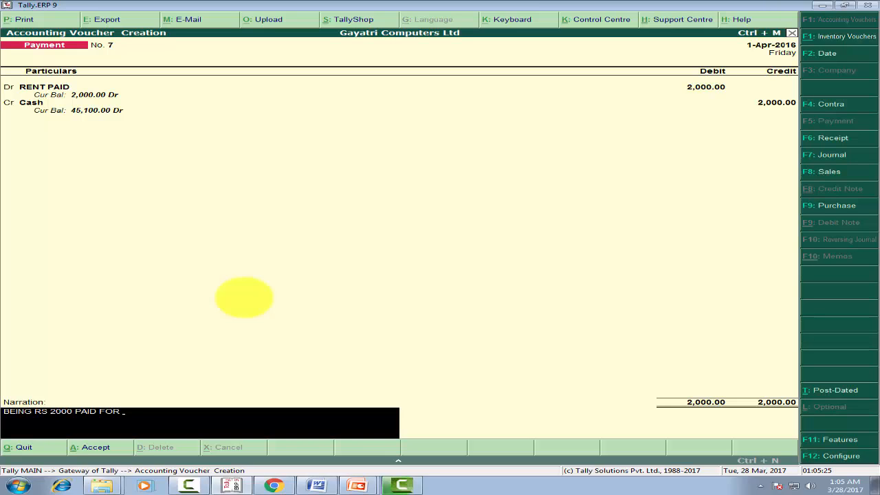
pyautogui.write(' RENT BY CASH')
pyautogui.press('Return')
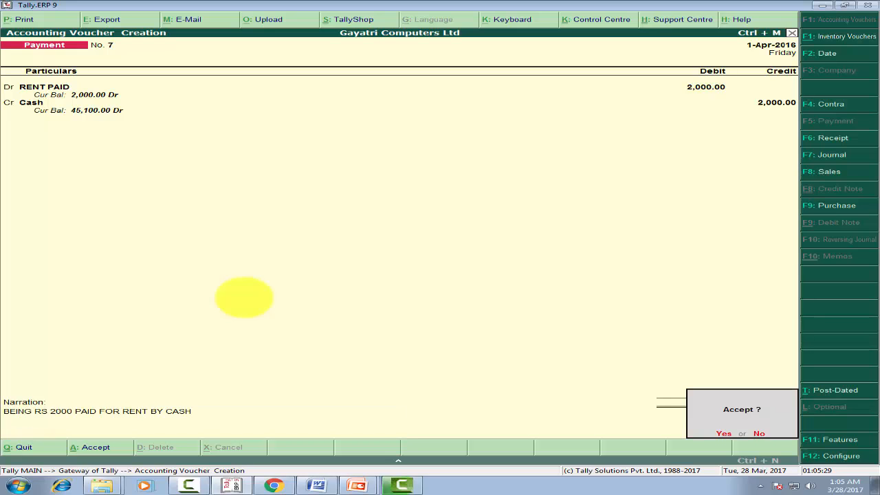
pyautogui.press('Return')
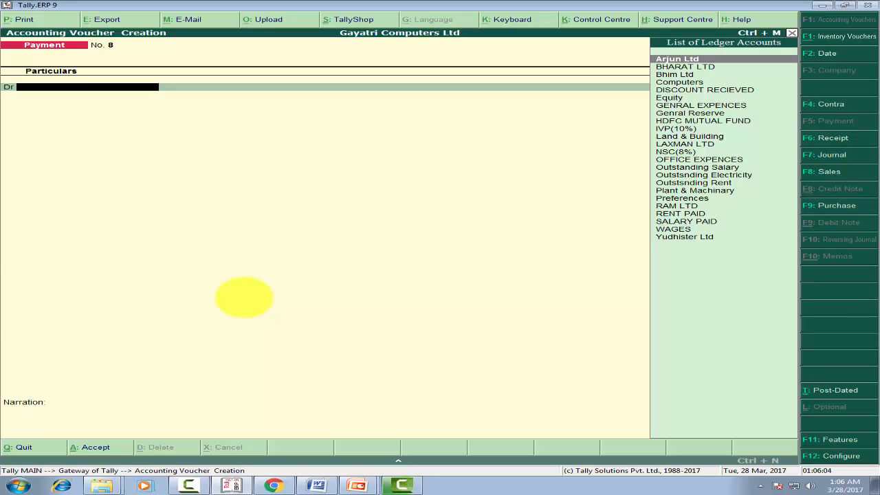
# - Switch to PowerPoint, show slide 21 full screen to read the furniture repair transaction, and return to Tally.ERP 9
pyautogui.hotkey('alt', 'Tab')
pyautogui.hotkey('alt', 'Tab')
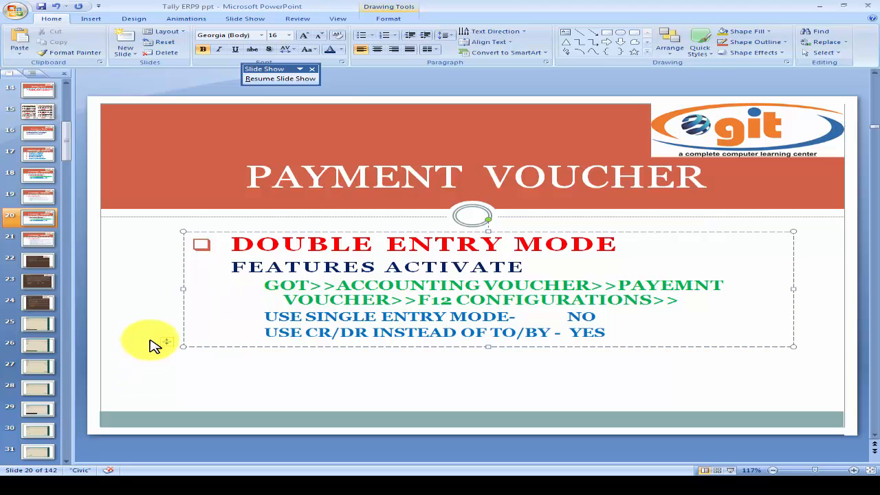
pyautogui.click(48, 243)
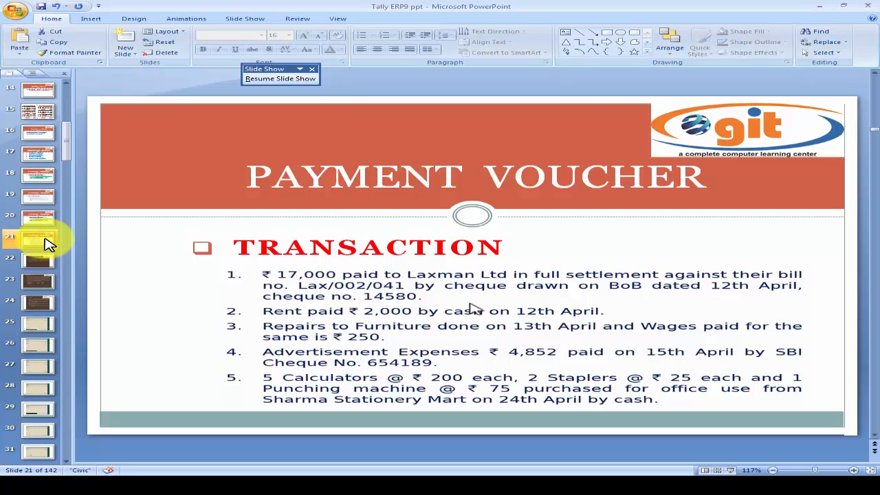
pyautogui.hotkey('shift', 'F5')
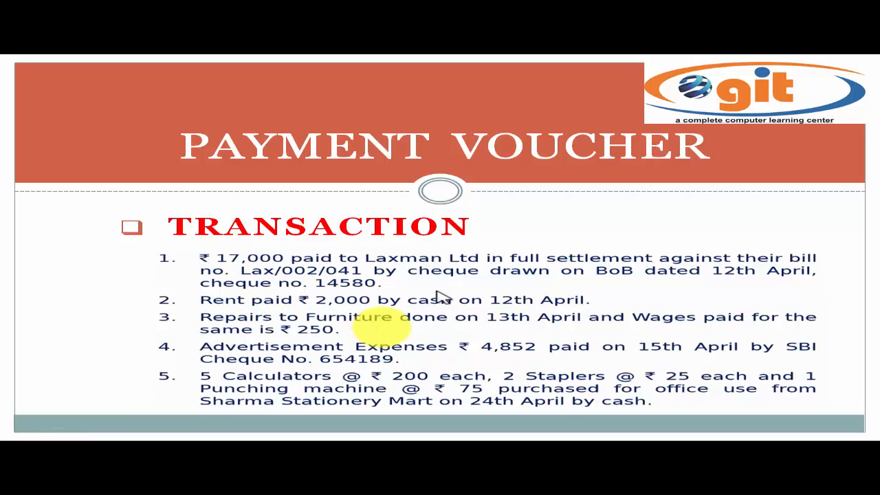
pyautogui.hotkey('alt', 'Tab')
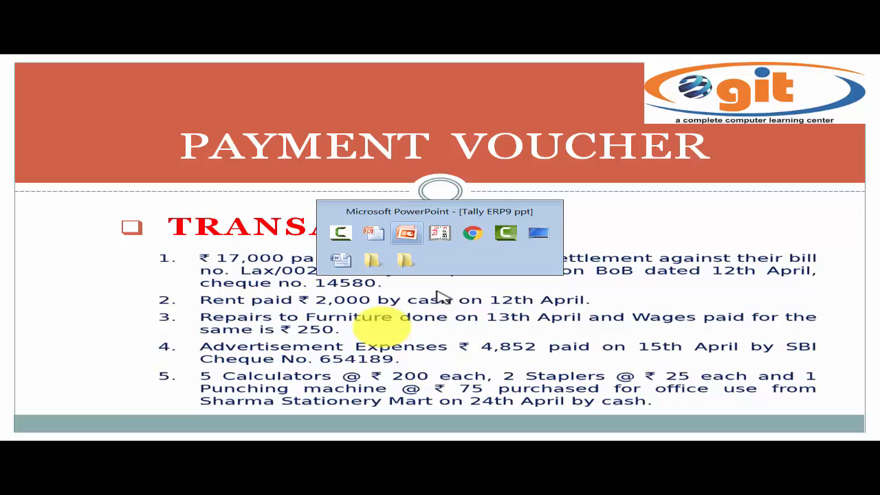
pyautogui.hotkey('alt', 'Tab')
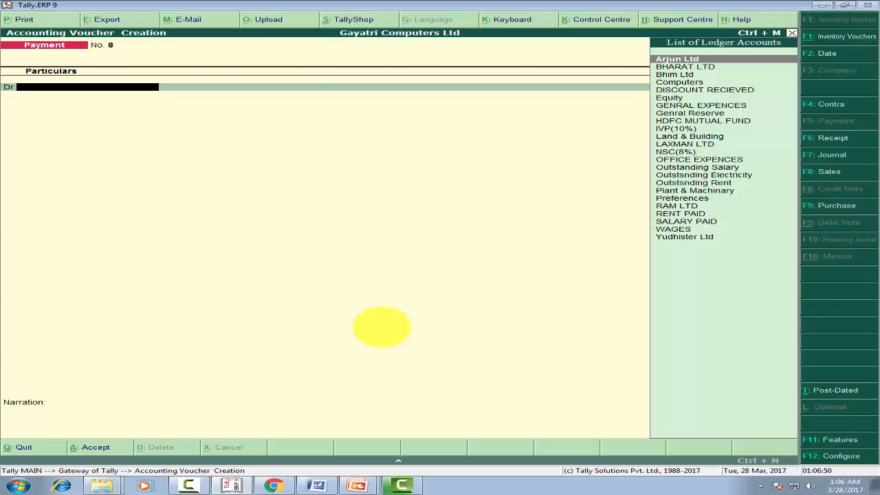
# - Create a debit ledger named REPAIR AND MAINTANENCE under Indirect Expenses, without alias, inventory values or bank details, and save it into the voucher
pyautogui.hotkey('alt', 'c')
pyautogui.write('REA')
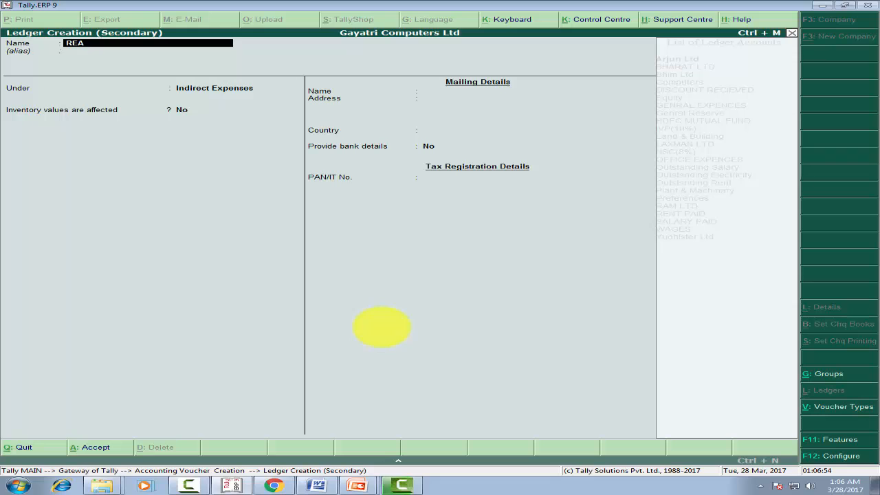
pyautogui.press('BackSpace')
pyautogui.write('PAIR AND MAINTANENCE')
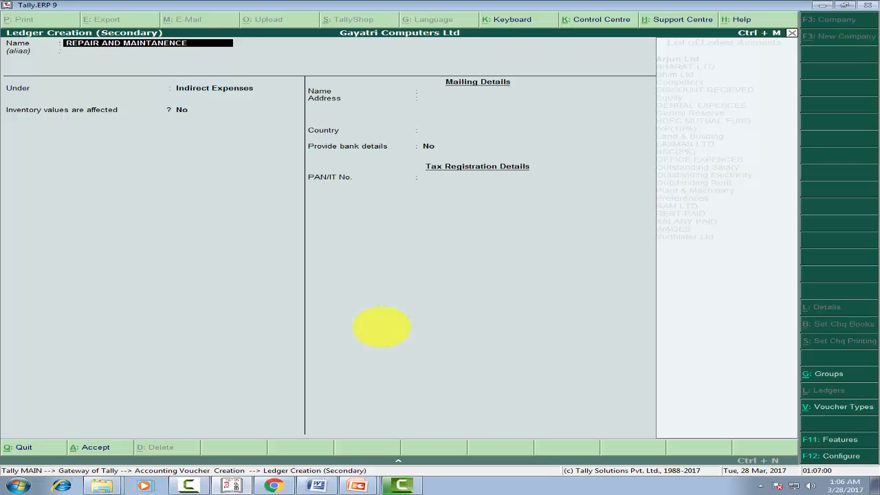
pyautogui.press('Return')
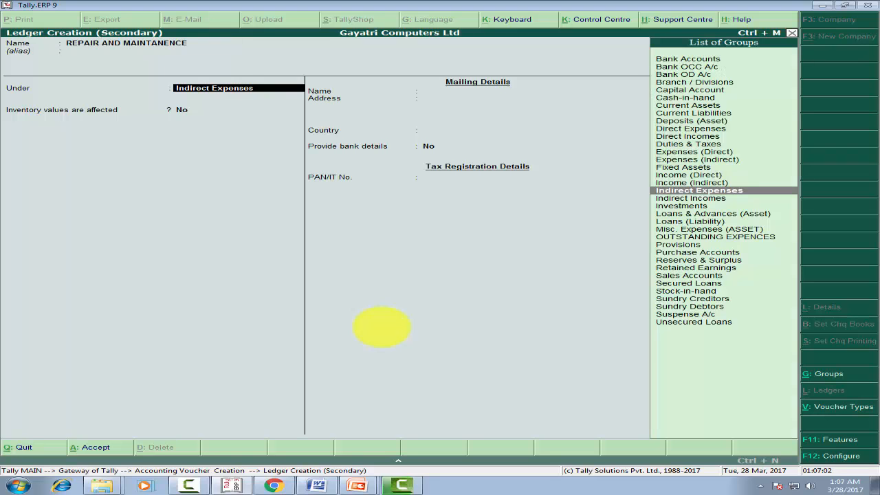
pyautogui.press('Return')
pyautogui.press('Return')
pyautogui.press('Return')
pyautogui.press('Return')
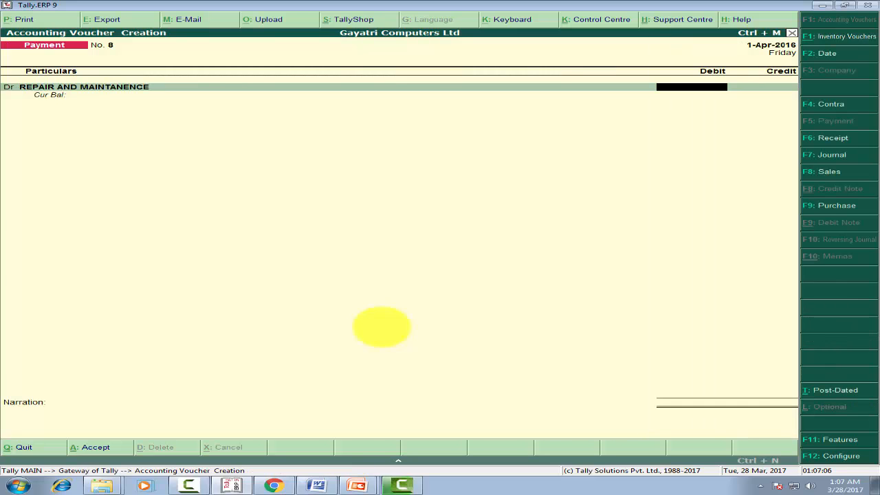
# - Debit REPAIR AND MAINTANENCE with 250 and credit the Cash ledger with the same amount
pyautogui.write('250')
pyautogui.press('Return')
pyautogui.press('Return')
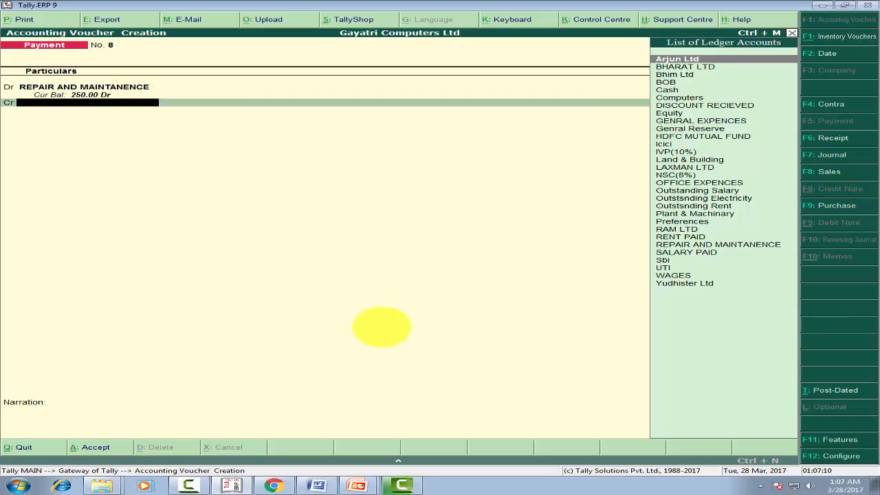
pyautogui.write('Ca')
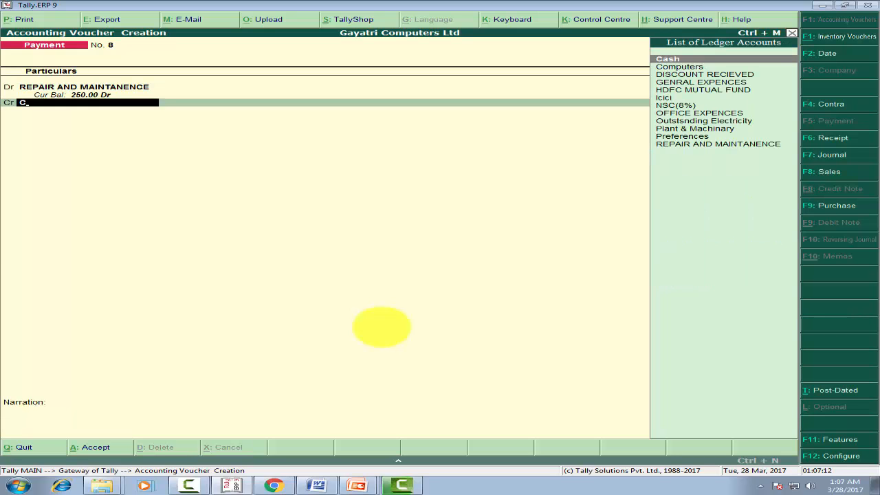
pyautogui.press('Return')
pyautogui.press('Return')
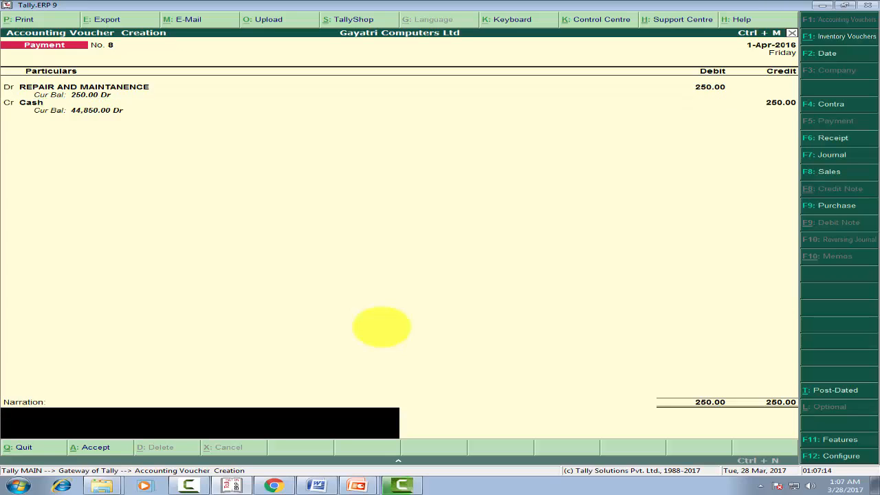
# - Enter the narration "BEING RS 250 PAID BY CASH FOR REPIARING OF FURNITURE" and save the repair voucher
pyautogui.write('BEING RS 250 PAID BY CA')
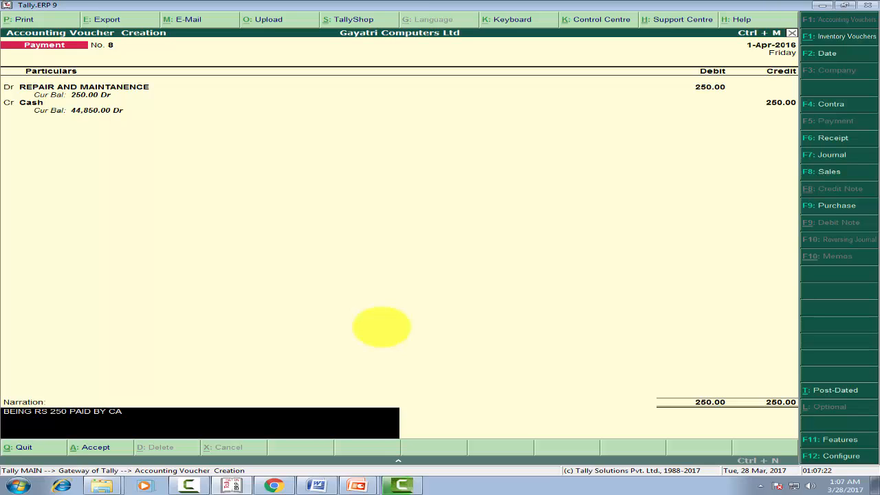
pyautogui.write('SH FOR')
pyautogui.write(' REPIAR')
pyautogui.press('BackSpace')
pyautogui.press('BackSpace')
pyautogui.press('BackSpace')
pyautogui.write('AIRING OF FU')
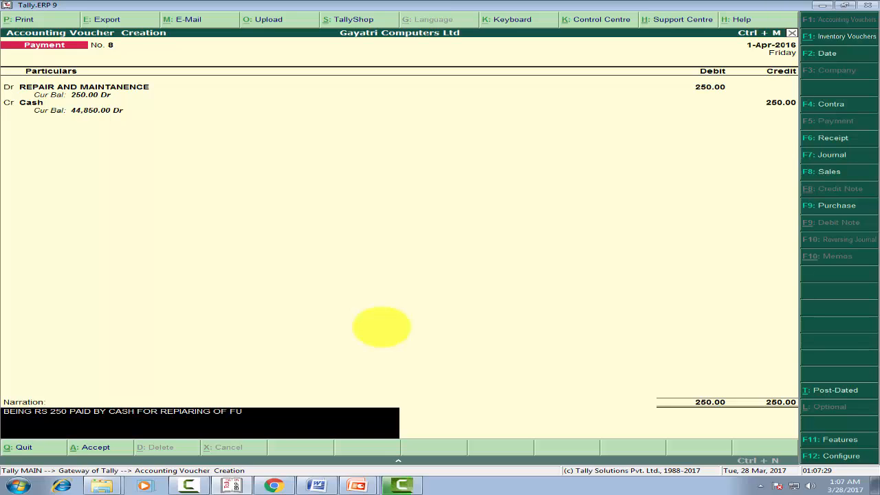
pyautogui.write('RNITURE')
pyautogui.press('Return')
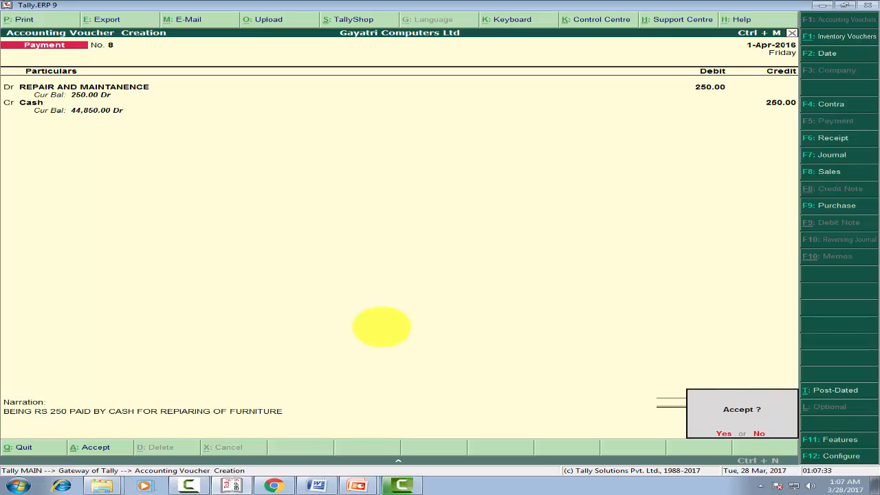
pyautogui.press('Return')
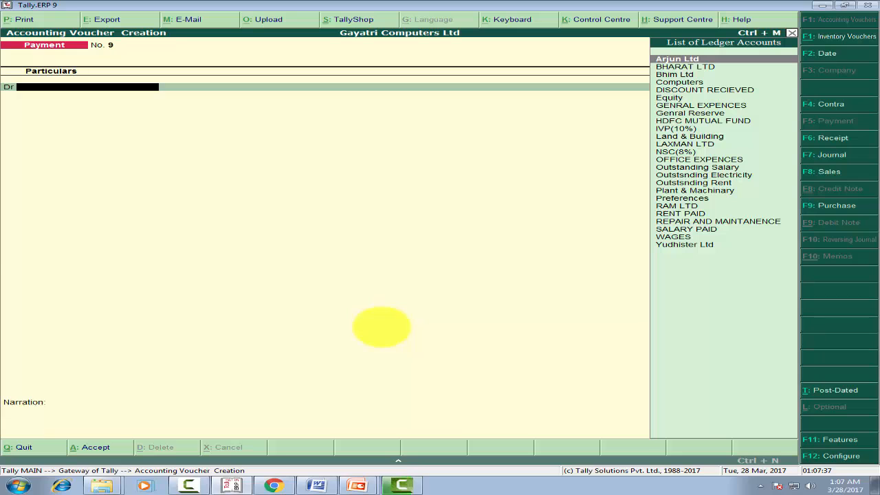
# - Switch to PowerPoint to read the advertisement expenses transaction on slide 21, and return to Tally.ERP 9
pyautogui.hotkey('alt', 'Tab')
pyautogui.press('Tab')
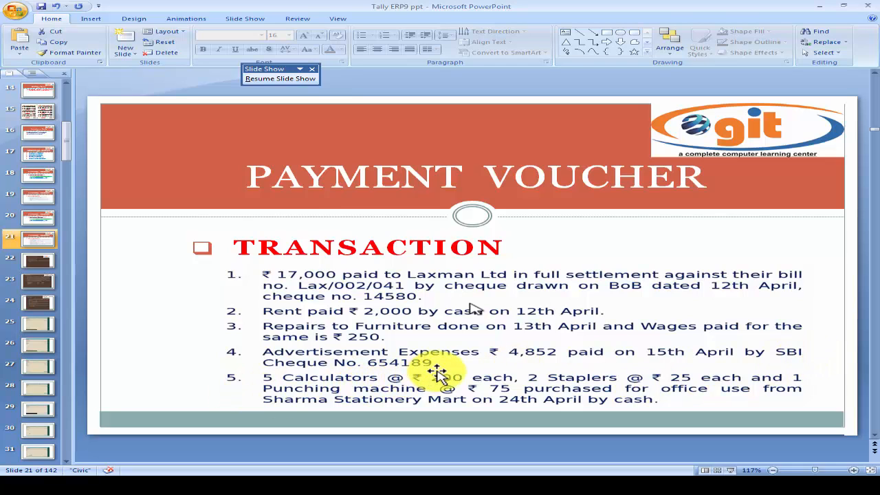
pyautogui.hotkey('alt', 'Tab')
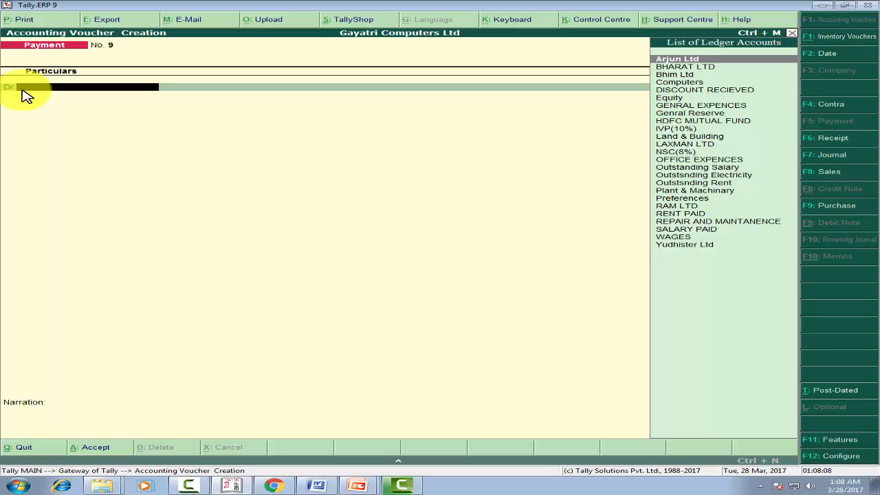
# - Create a debit ledger named ADVERTISEMENT EXP under Indirect Expenses, without alias, inventory values or bank details, and save it into the voucher
pyautogui.hotkey('alt', 'c')
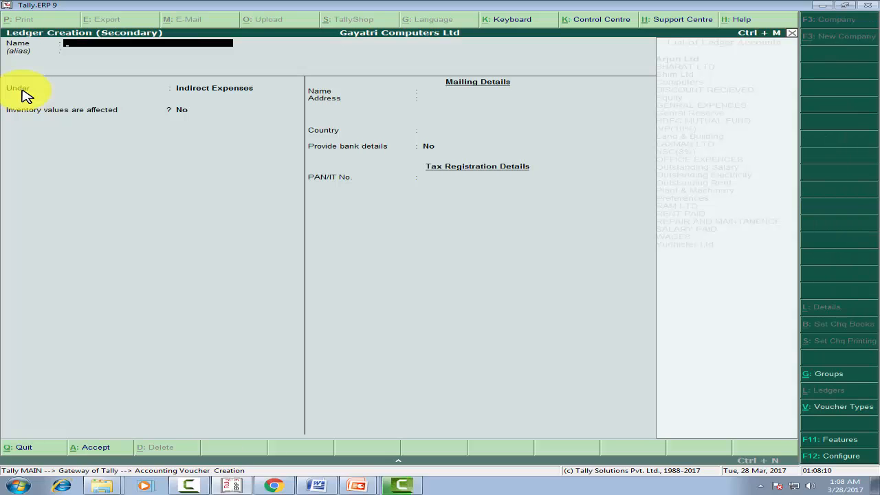
pyautogui.write('ADVER')
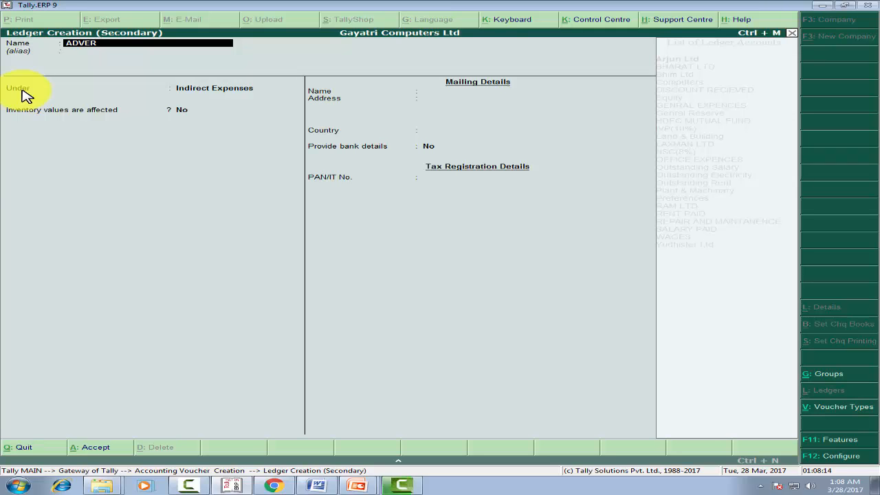
pyautogui.write('TISEMENT EXP')
pyautogui.press('Return')
pyautogui.press('Return')
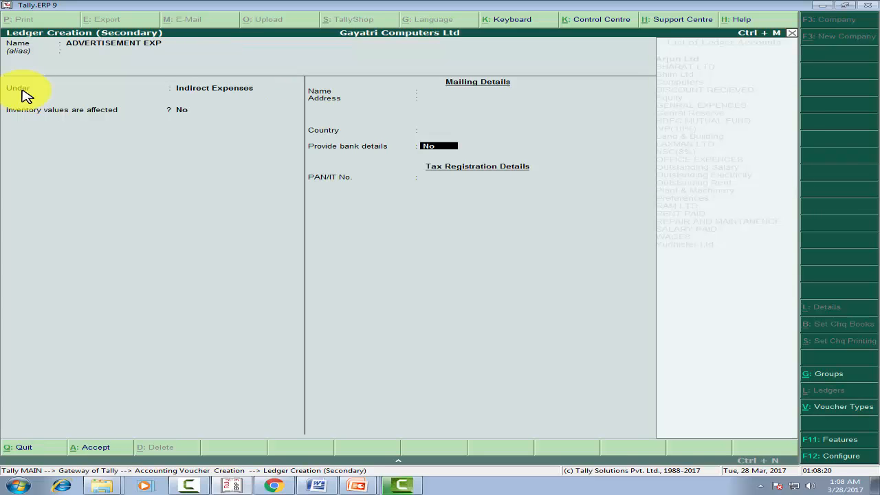
pyautogui.press('Return')
pyautogui.press('Return')
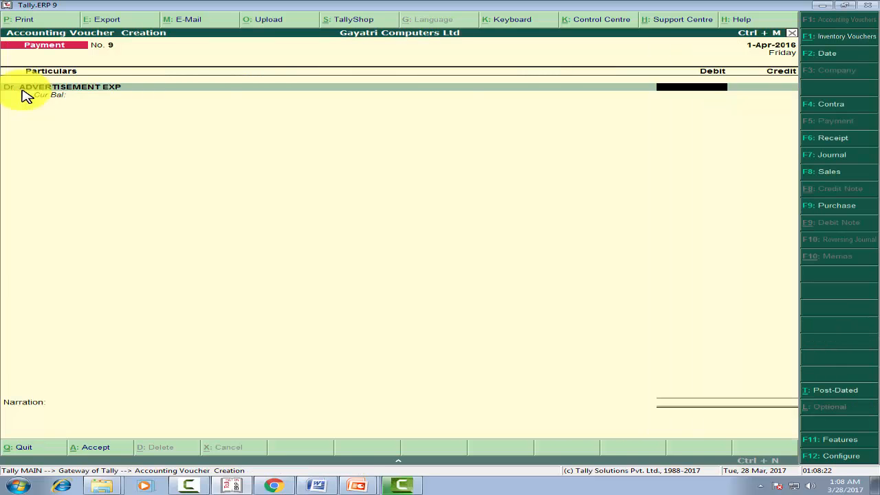
# - Debit ADVERTISEMENT EXP with 4,852 and credit the Sbi bank ledger with the same amount
pyautogui.write('4850')
pyautogui.press('Return')
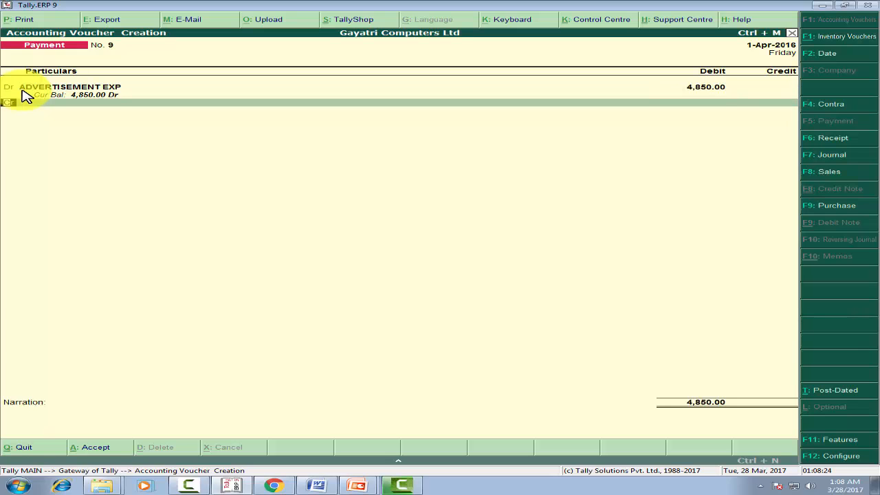
pyautogui.press('BackSpace')
pyautogui.write('4,8')
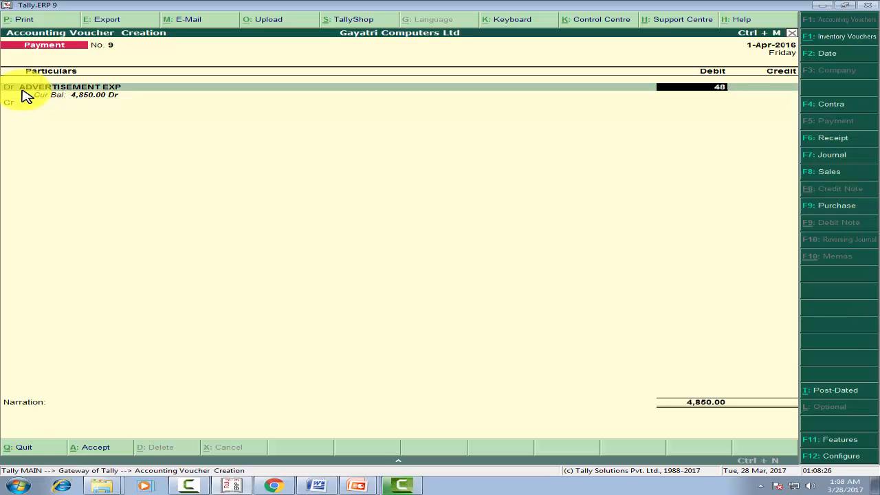
pyautogui.write('52')
pyautogui.press('Return')
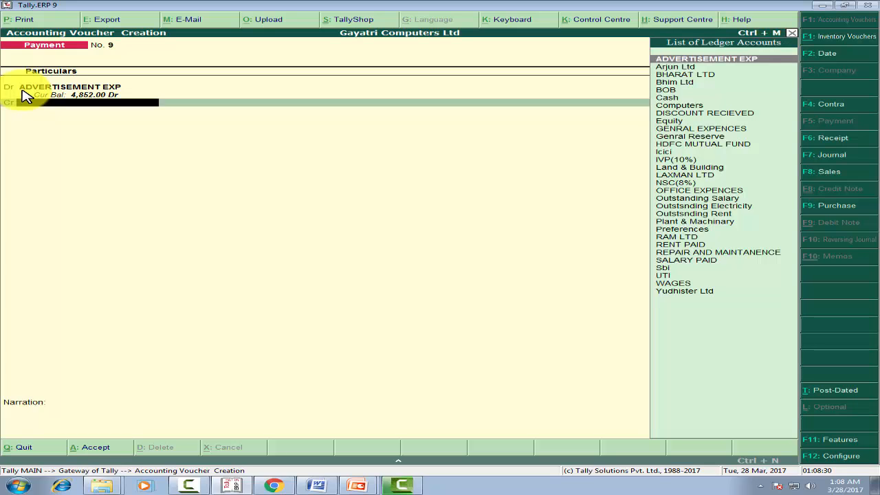
pyautogui.write('s')
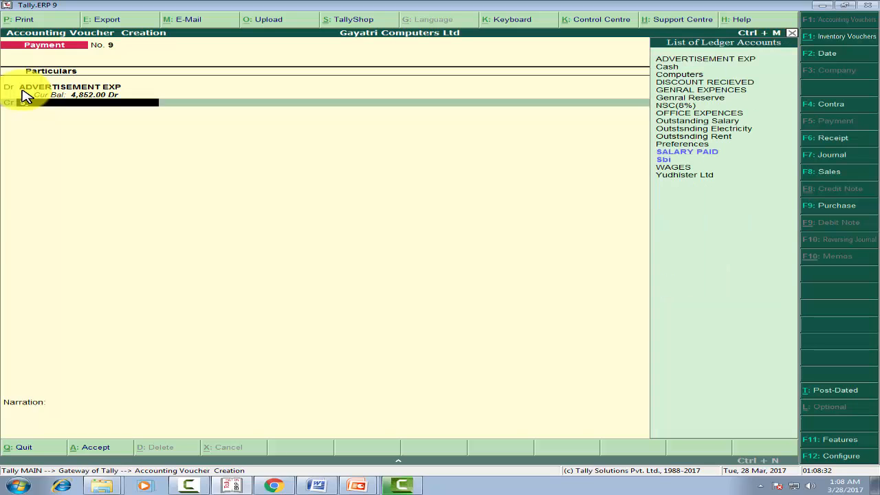
pyautogui.press('Down')
pyautogui.press('Down')
pyautogui.press('Return')
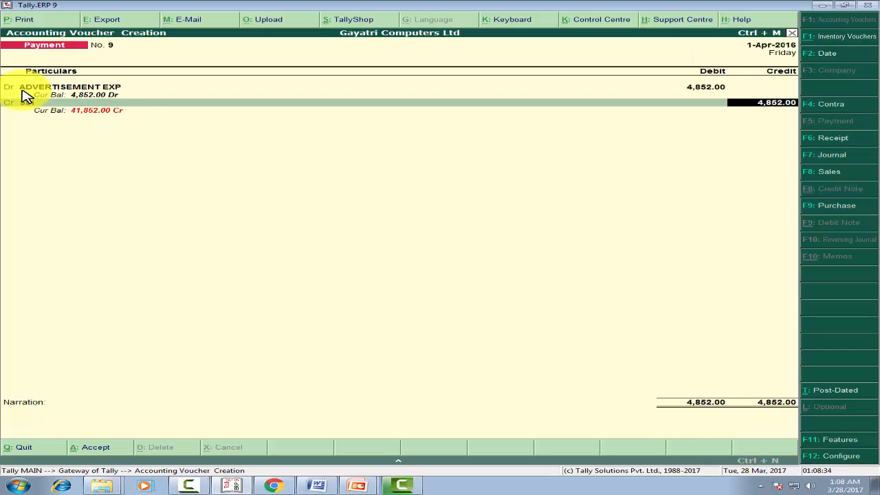
pyautogui.press('Return')
# - Allocate the Sbi payment as a cheque with instrument number 654189, keeping the instrument date 1-Apr-2016
pyautogui.press('Return')
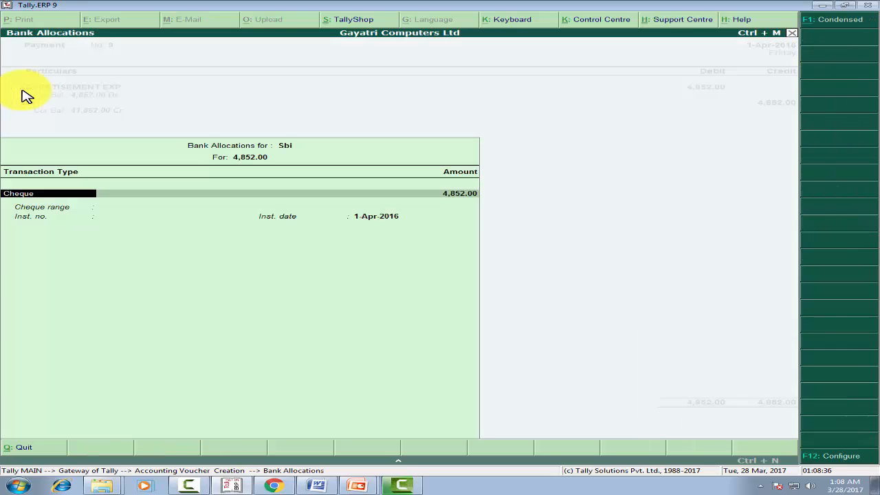
pyautogui.press('Return')
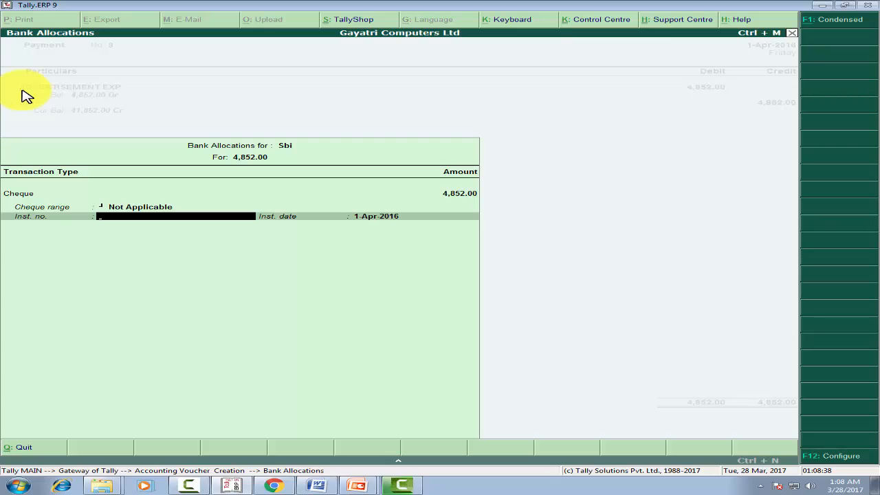
pyautogui.write('654189')
pyautogui.press('Return')
pyautogui.press('Return')
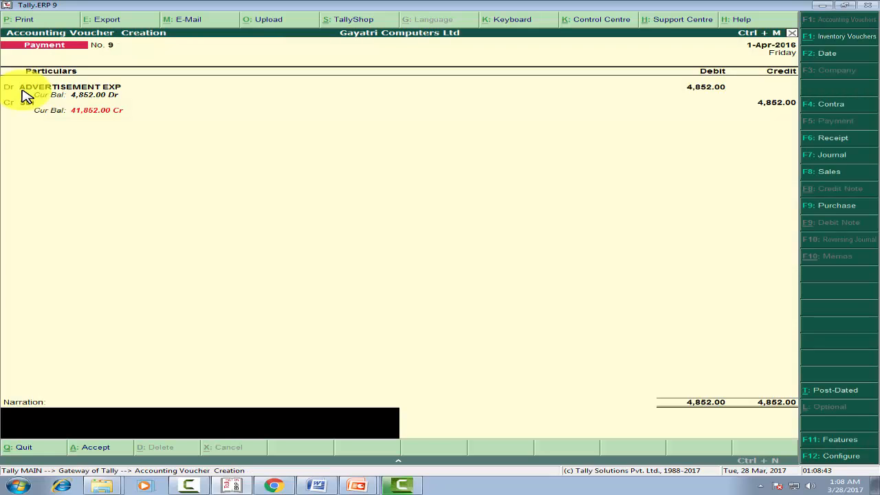
# - Enter the narration "BEING RS 4852 PAID FOR ADV EXP BY SBI CHW NO 654189" and save the advertisement voucher
pyautogui.write('BEING RS')
pyautogui.write('4852 PAID FOR')
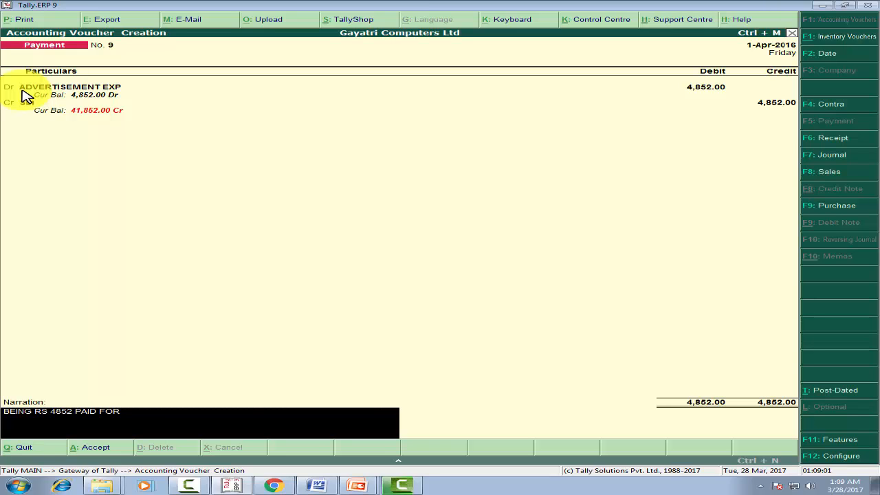
pyautogui.write(' ADV EXP BY SBI CHW NO')
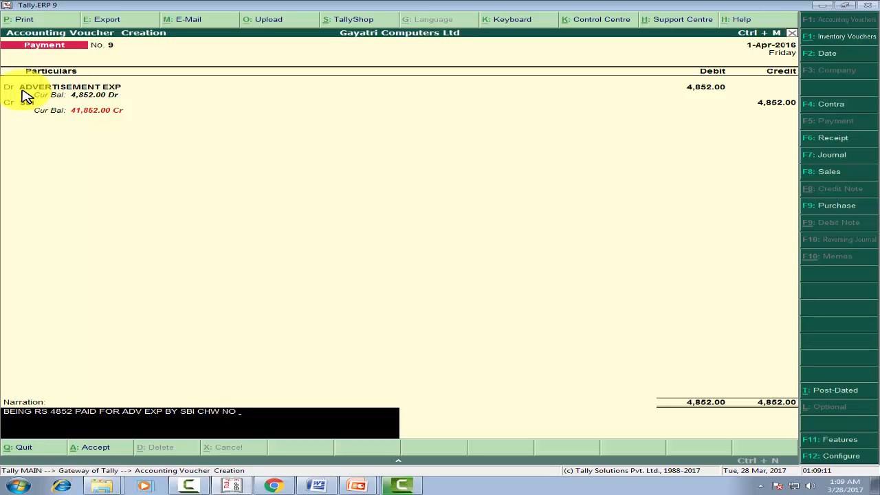
pyautogui.write(' 64')
pyautogui.press('BackSpace')
pyautogui.write('54189')
pyautogui.press('Return')
pyautogui.press('Return')
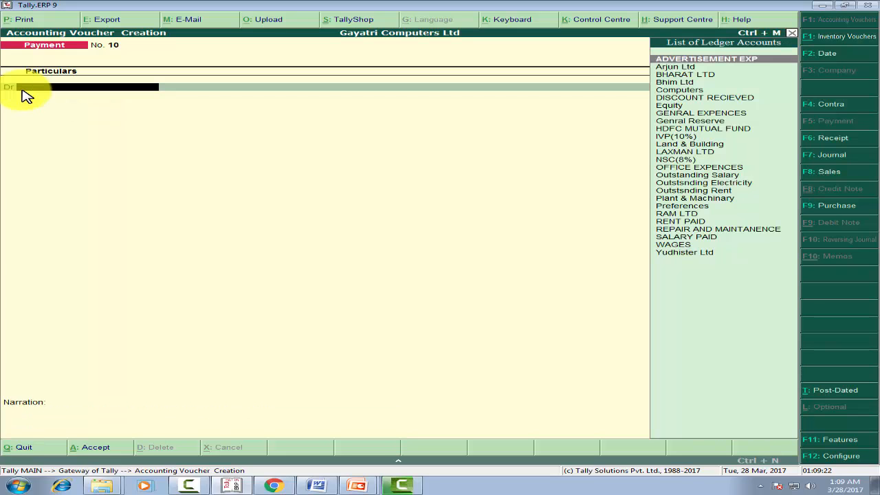
# - Switch to PowerPoint, show slide 21 full screen to read the office stationery purchase transaction, and return to Tally.ERP 9
pyautogui.hotkey('alt', 'Tab')
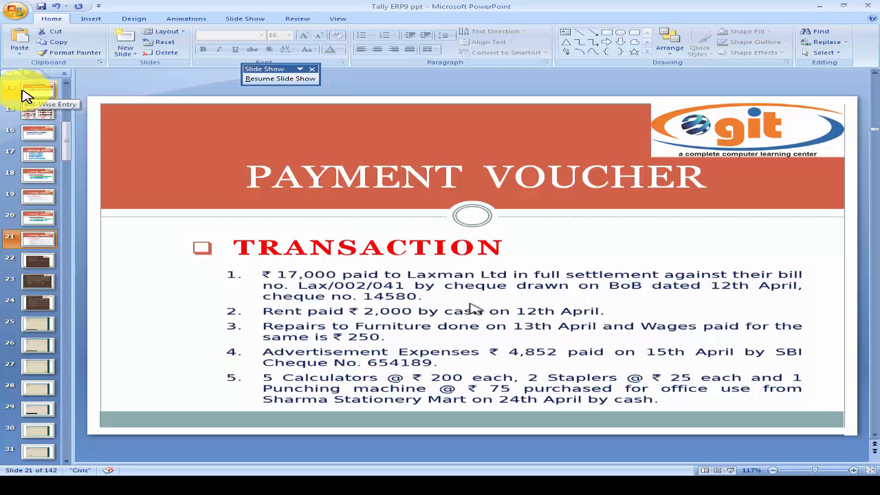
pyautogui.hotkey('shift', 'F5')
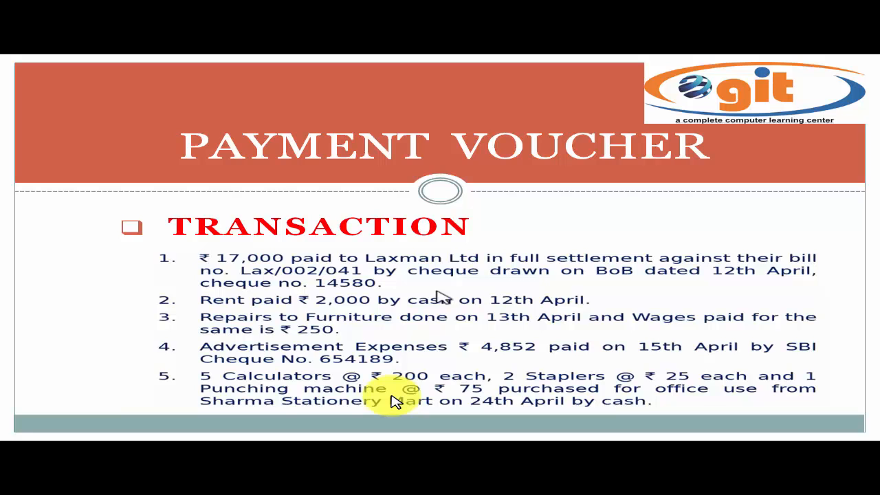
pyautogui.press('Escape')
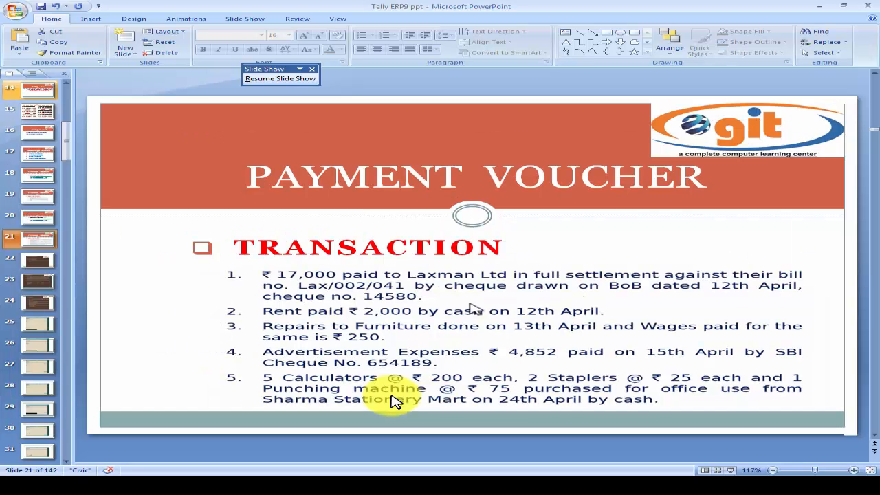
pyautogui.hotkey('alt', 'Tab')
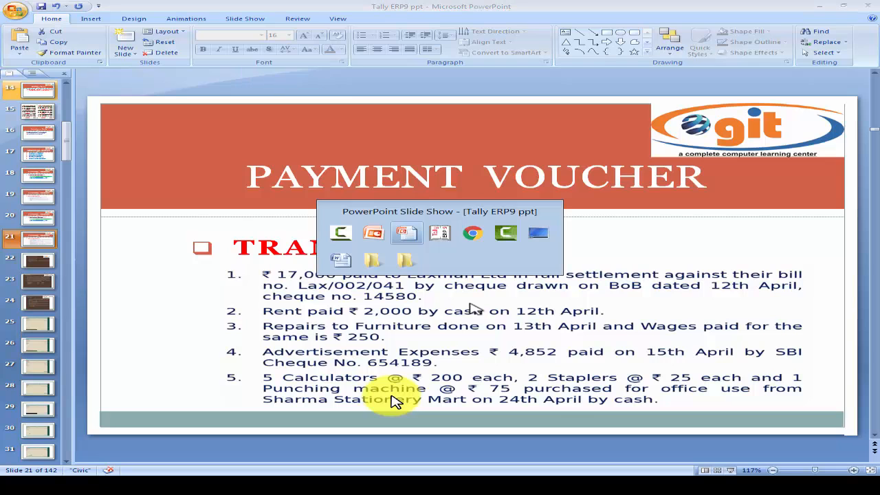
pyautogui.hotkey('alt', 'Tab')
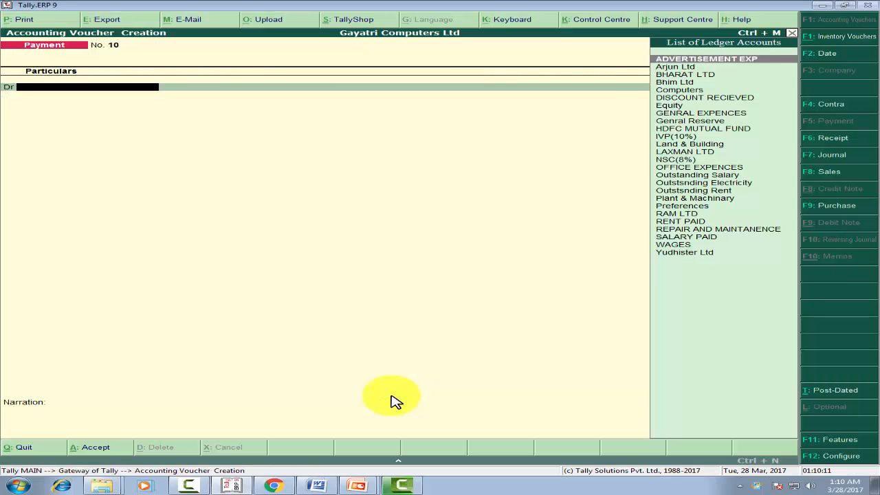
# - Start a new debit ledger named OFFICE EQUIPMENTS, without alias, and place it under the Current Assets group
pyautogui.hotkey('alt', 'c')
pyautogui.write('O')
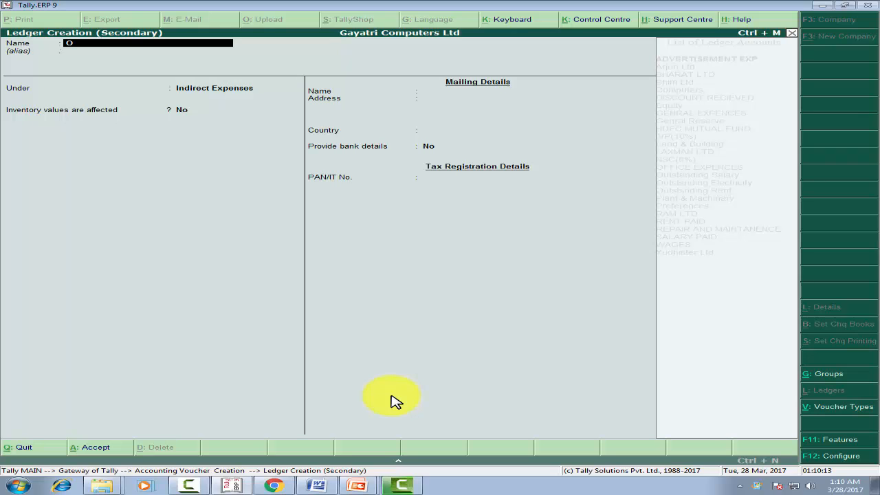
pyautogui.write('FFICE EQUIPMENTS')
pyautogui.press('Return')
pyautogui.press('Return')
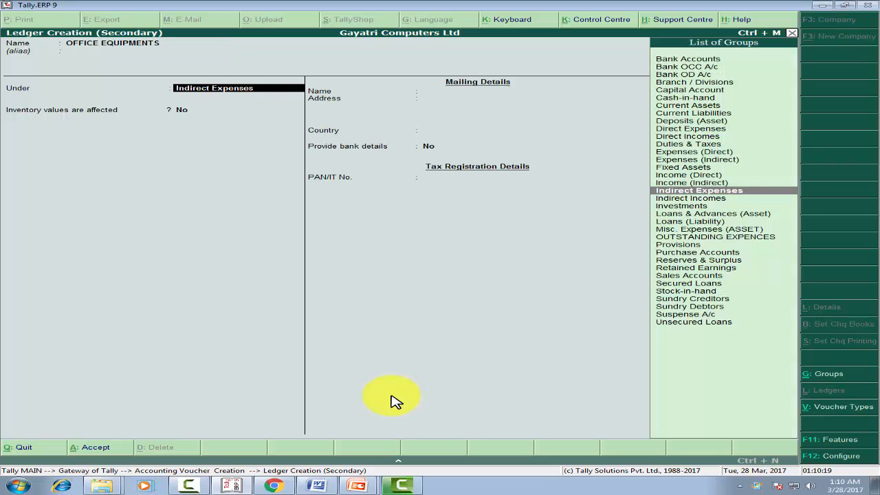
pyautogui.write('C')
pyautogui.press('Down')
pyautogui.press('Down')
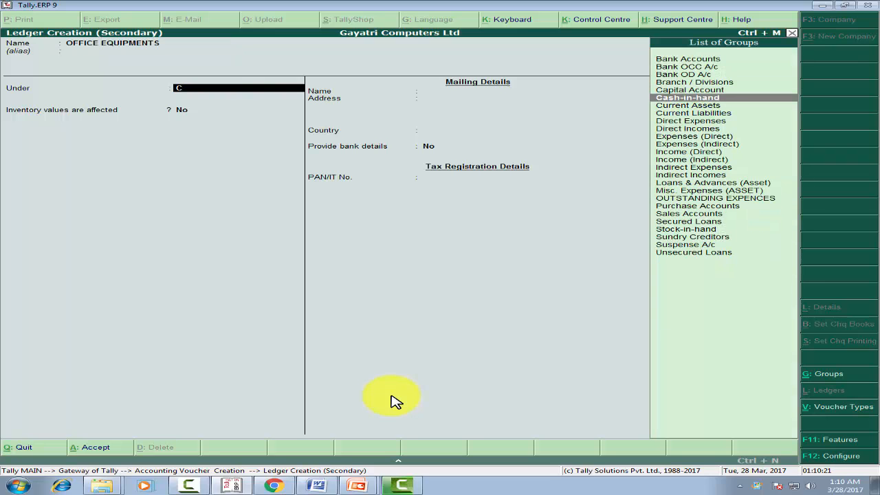
pyautogui.press('Down')
pyautogui.press('Return')
# - Keep the default inventory, mailing and bank settings for the OFFICE EQUIPMENTS ledger and save it into the voucher
pyautogui.press('Return')
pyautogui.press('Return')
pyautogui.press('Return')
pyautogui.press('Return')
pyautogui.press('Return')
pyautogui.press('Return')
pyautogui.press('Return')
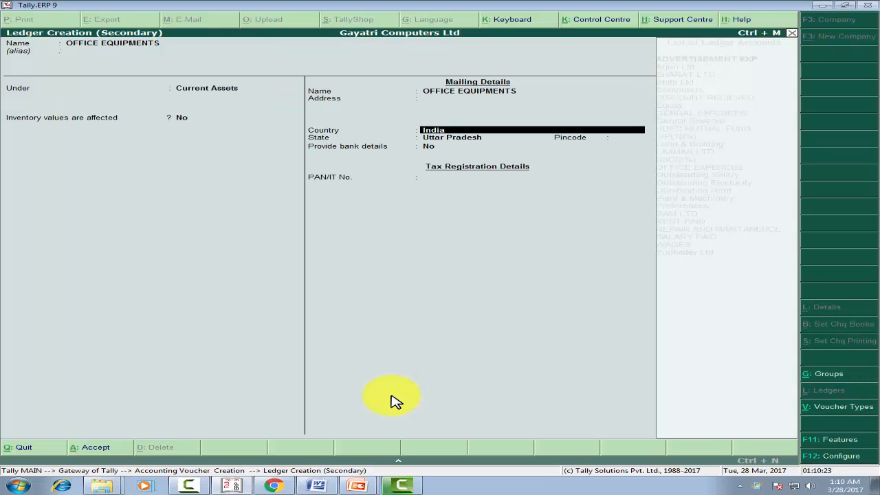
pyautogui.press('Return')
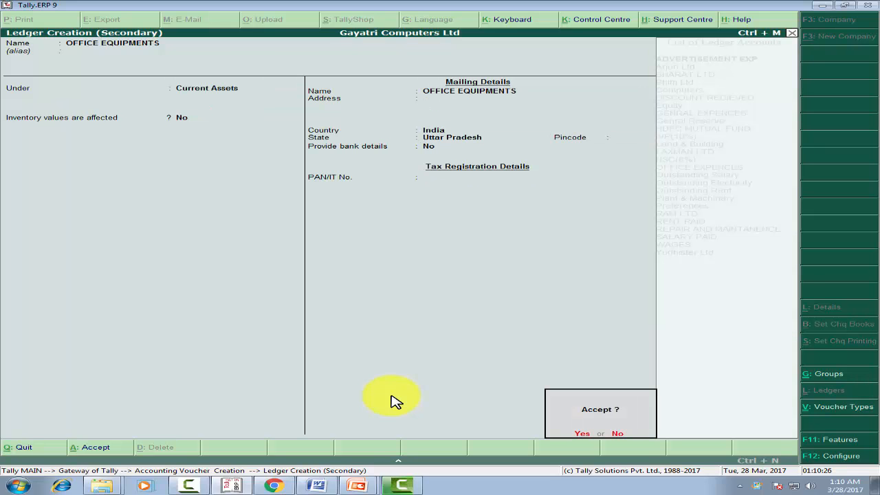
pyautogui.press('Return')
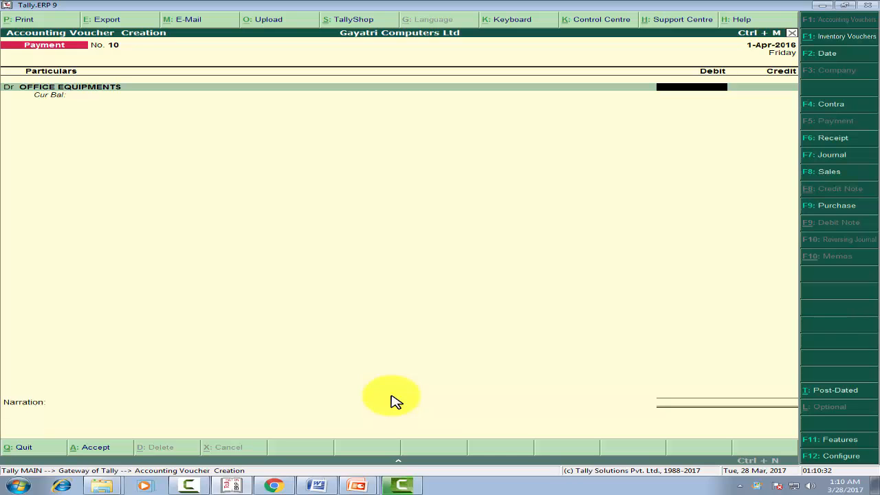
# - Calculate the office equipment total as 200*5+25*2+75 in the built-in calculator
pyautogui.hotkey('ctrl', 'n')
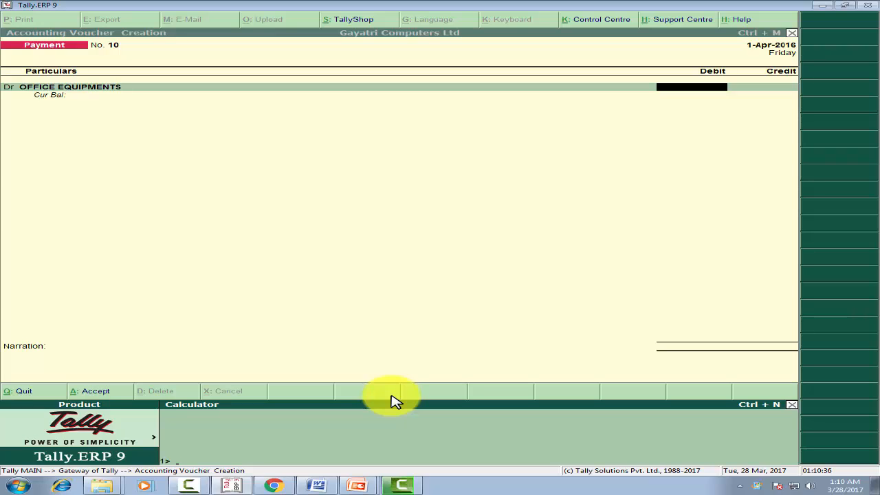
pyautogui.write('200*5+')
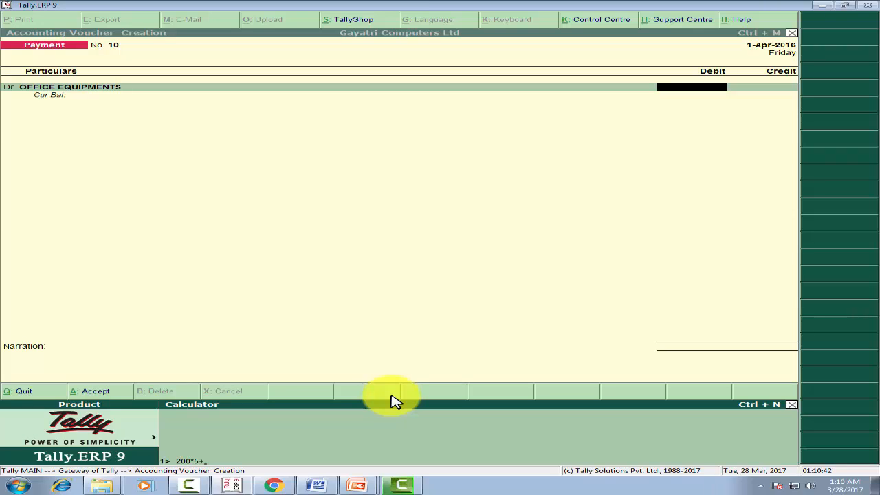
pyautogui.write('25*2+75')
pyautogui.press('Return')
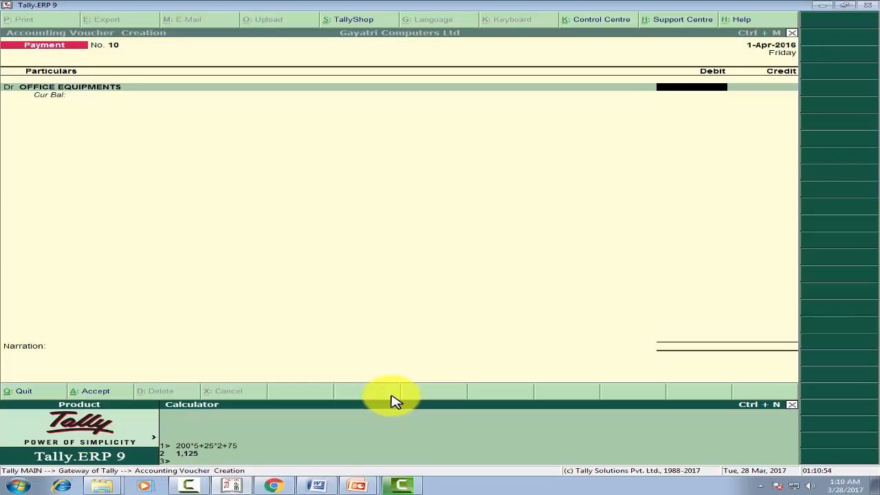
# - Debit OFFICE EQUIPMENTS with 1,125 and credit Cash with the same amount in the payment voucher
pyautogui.click(687, 91)
pyautogui.write('1')
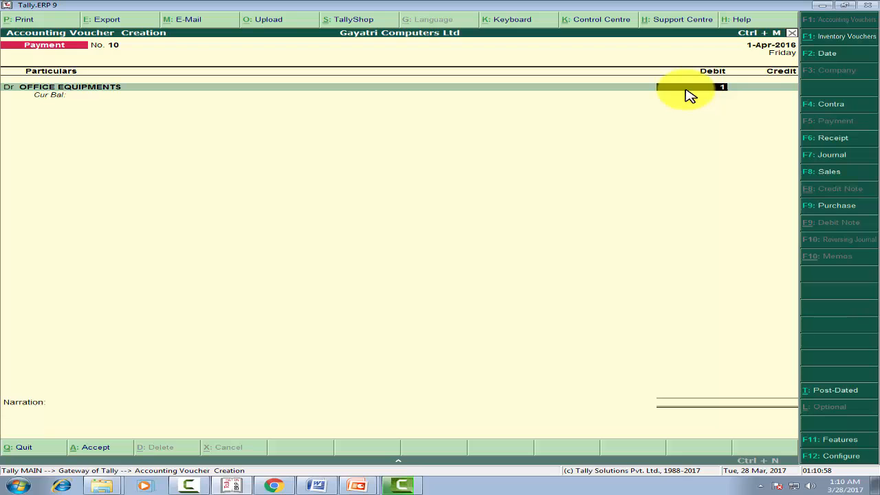
pyautogui.write(',125')
pyautogui.press('Return')
pyautogui.press('Return')
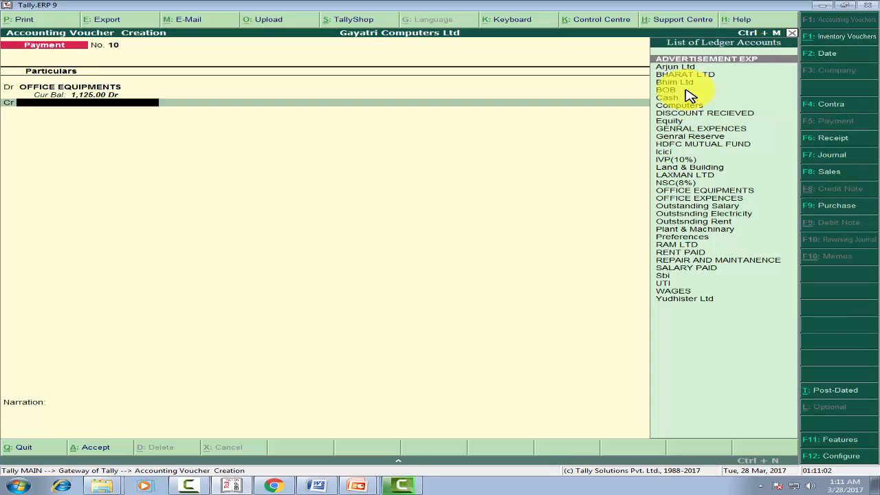
pyautogui.write('C')
pyautogui.press('Return')
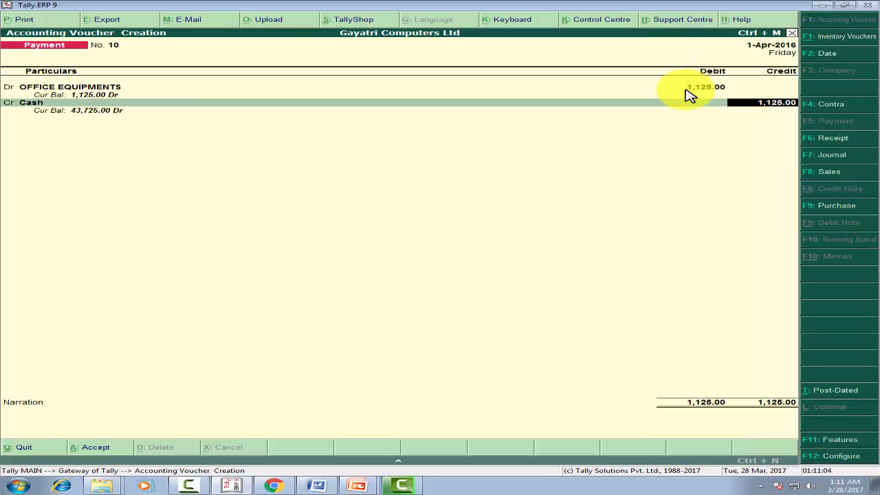
pyautogui.press('Return')
# - Enter the narration "BEING OFFICE EQUIPMENT PURCHASED RS 1125 BY CASH" and save the payment voucher
pyautogui.write('B')
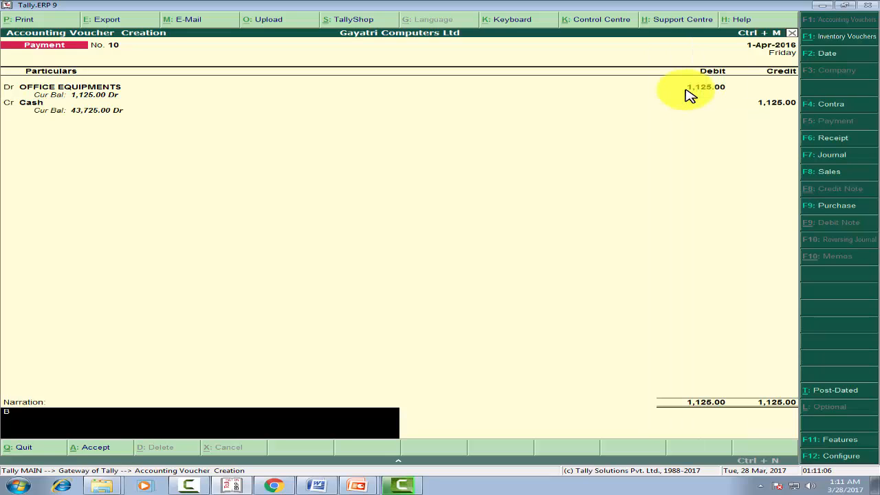
pyautogui.write('EING OFFICE EQUIP')
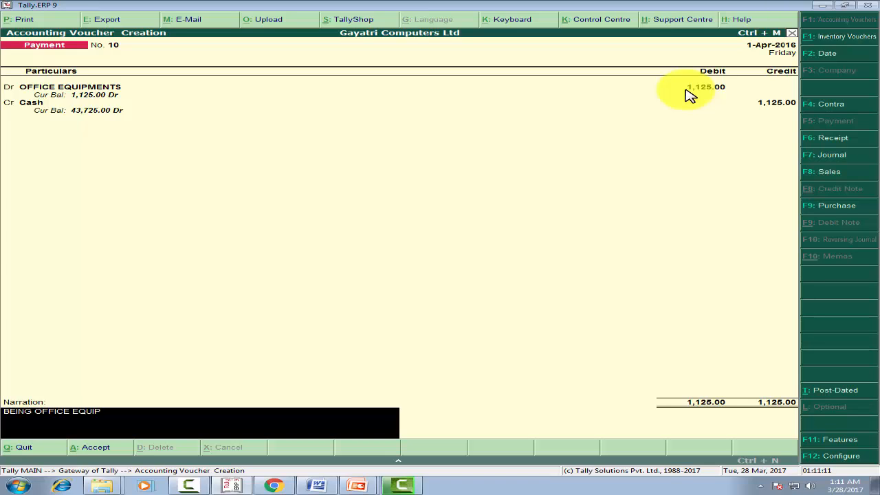
pyautogui.write('MENT PURCHASED RS 11')
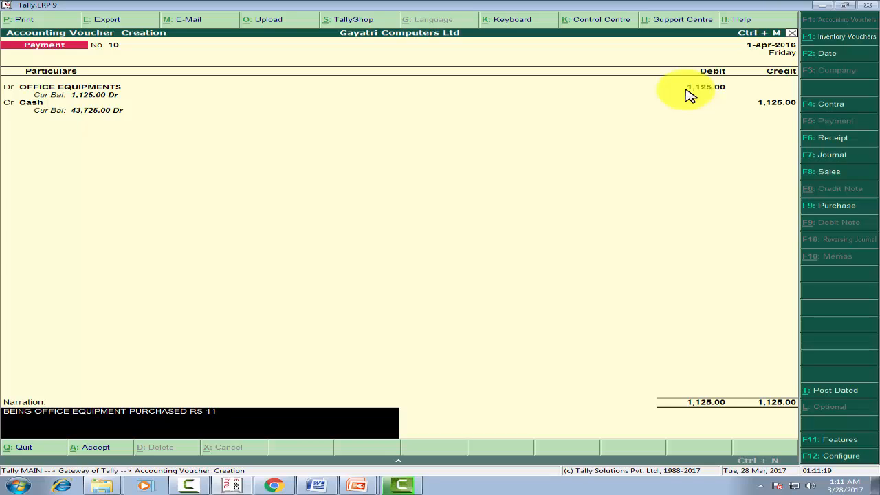
pyautogui.write('25 BY CASH')
pyautogui.press('Return')
pyautogui.press('Return')
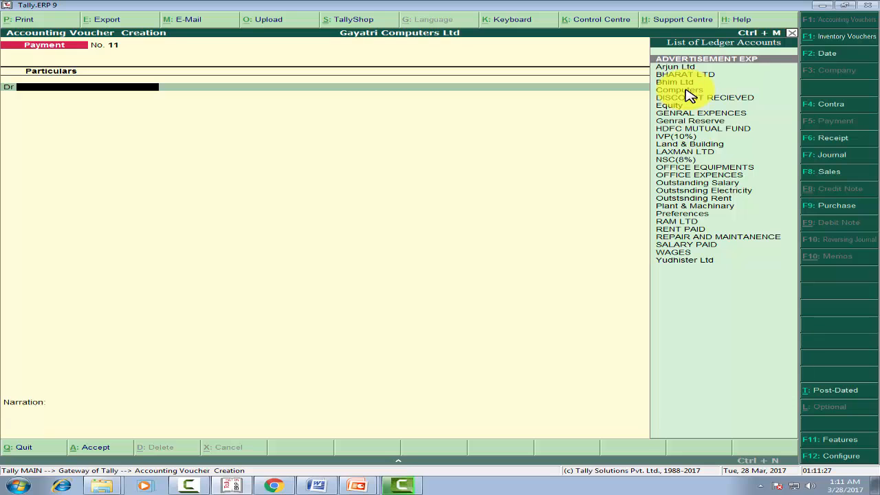
# - Leave voucher creation and open the Day Book report for Gayatri Computers Ltd
pyautogui.press('Escape')
pyautogui.press('Return')
pyautogui.press('Down')
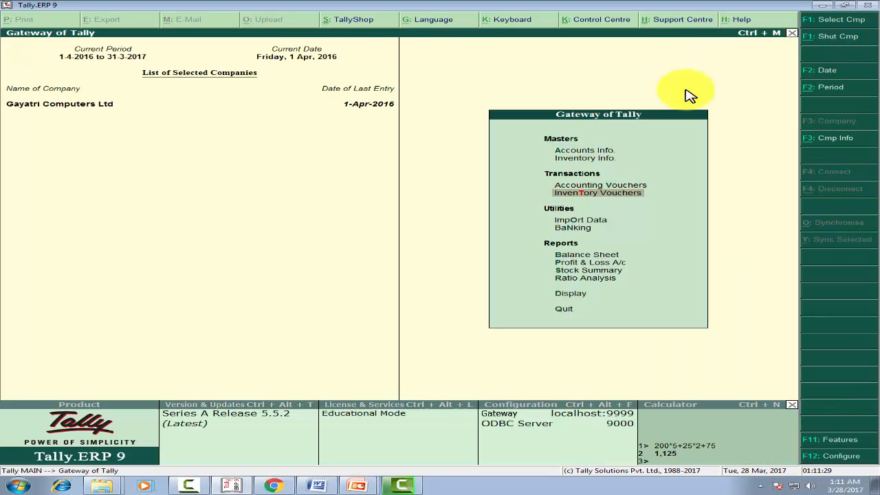
pyautogui.press('Down')
pyautogui.press('Down')
pyautogui.press('Down')
pyautogui.press('Down')
pyautogui.press('Down')
pyautogui.press('Down')
pyautogui.press('Down')
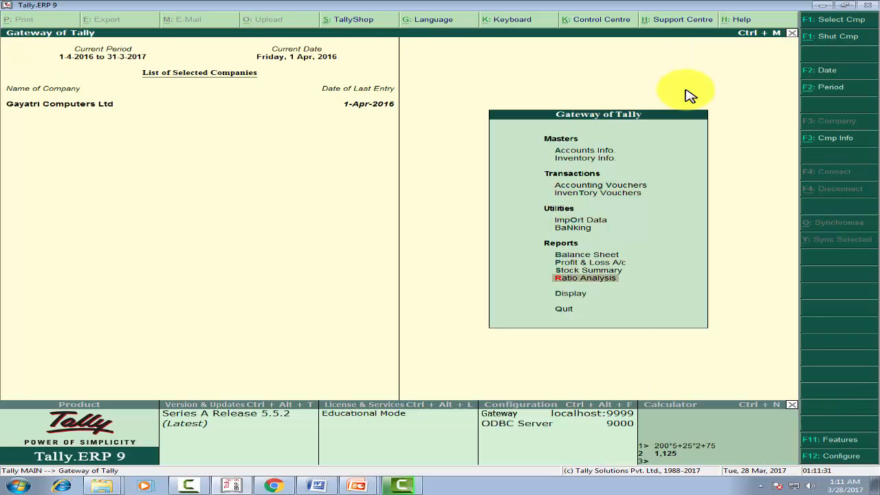
pyautogui.press('Return')
pyautogui.press('Down')
pyautogui.press('Return')
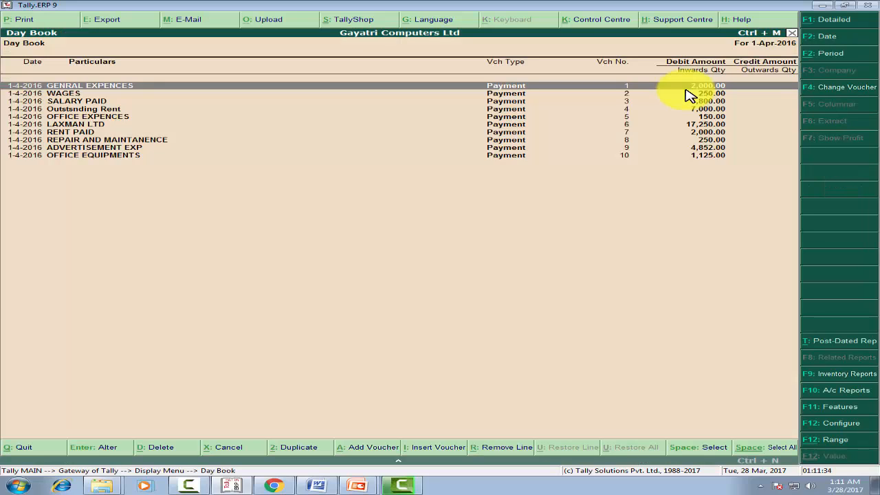
# - Show the Day Book in detailed format and review the debit and credit ledgers of every payment voucher
pyautogui.press('Down')
pyautogui.press('Down')
pyautogui.press('Down')
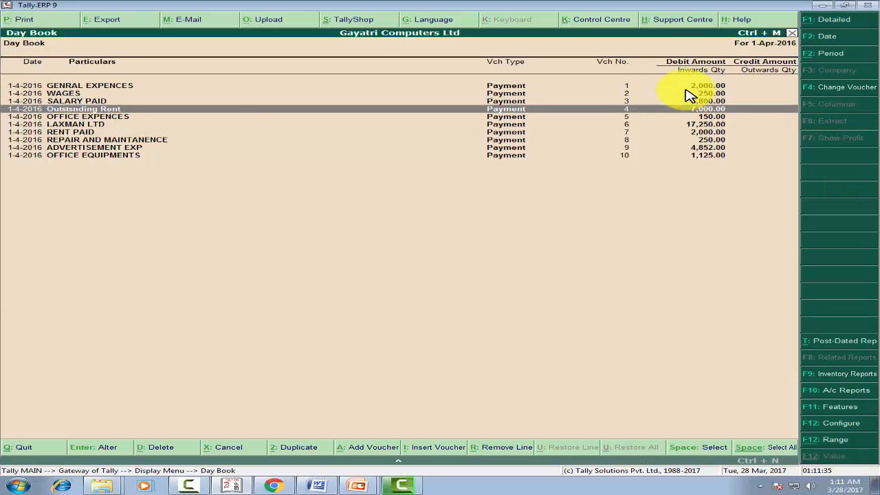
pyautogui.hotkey('alt', 'F1')
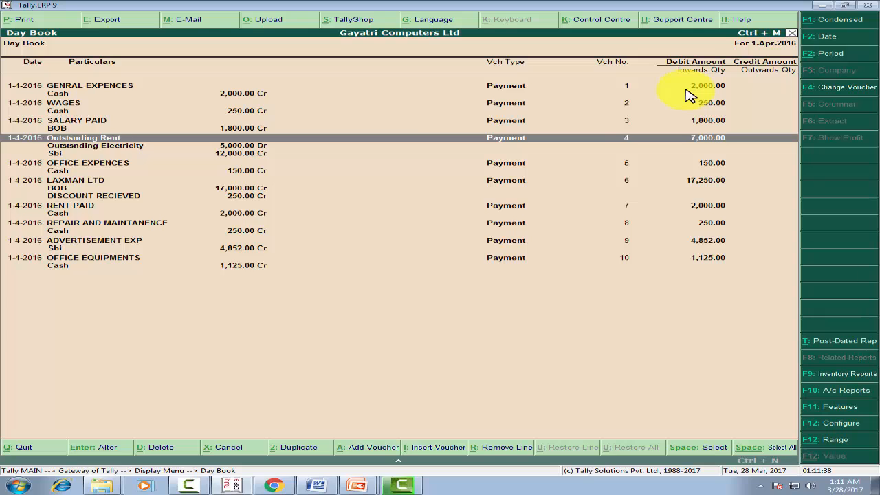
pyautogui.press('Down')
pyautogui.press('Down')
pyautogui.press('Down')
pyautogui.press('Down')
pyautogui.press('Down')
pyautogui.press('Down')
pyautogui.press('End')
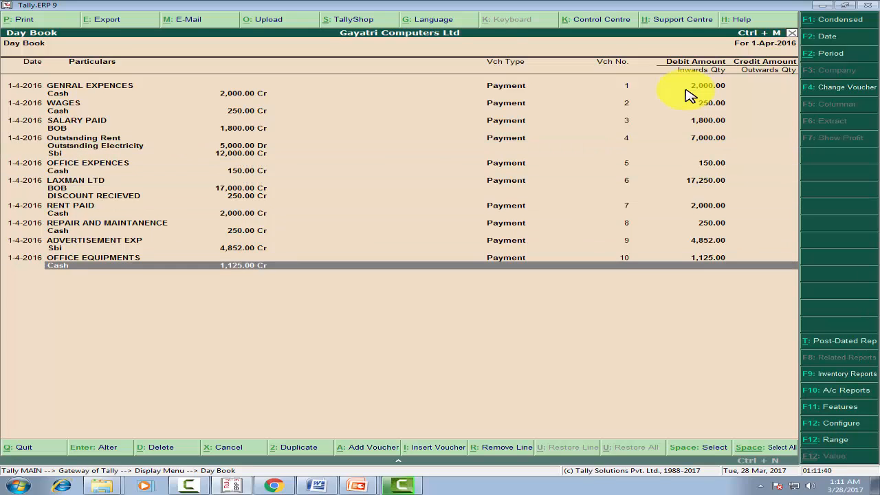
pyautogui.press('Up')
pyautogui.press('Up')
pyautogui.press('Up')
pyautogui.press('Up')
pyautogui.press('Up')
pyautogui.press('Up')
pyautogui.press('Up')
pyautogui.press('Up')
pyautogui.press('Up')
pyautogui.press('Up')
pyautogui.press('Up')
pyautogui.press('Up')
pyautogui.press('Up')
pyautogui.press('Up')
pyautogui.press('Up')
pyautogui.press('Up')
pyautogui.press('Up')
pyautogui.press('Up')
pyautogui.press('Up')
pyautogui.press('Up')
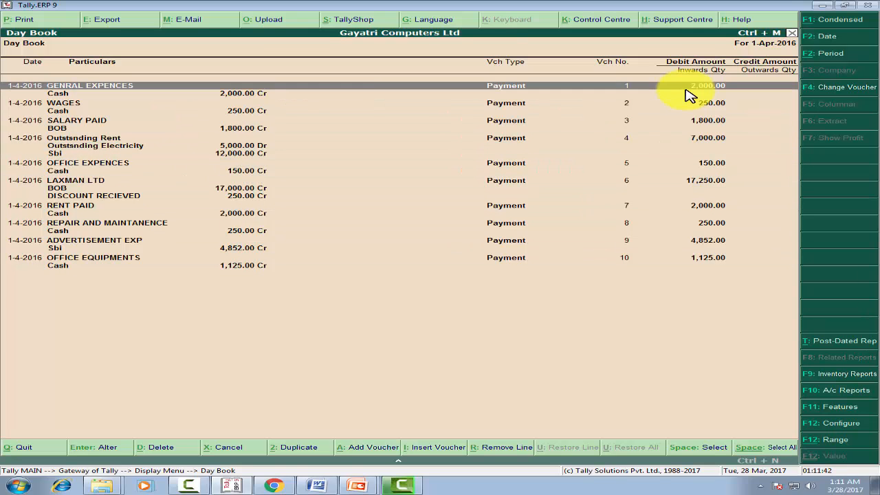
pyautogui.press('Down')
pyautogui.press('Down')
pyautogui.press('Down')
pyautogui.press('Down')
pyautogui.press('Down')
pyautogui.press('Down')
pyautogui.press('Down')
pyautogui.press('Down')
pyautogui.press('Down')
pyautogui.press('Down')
pyautogui.press('Down')
pyautogui.press('Down')
pyautogui.press('Down')
pyautogui.press('Down')
pyautogui.press('Down')
pyautogui.press('Down')
pyautogui.press('Down')
pyautogui.press('Down')
pyautogui.press('Down')
pyautogui.press('Down')
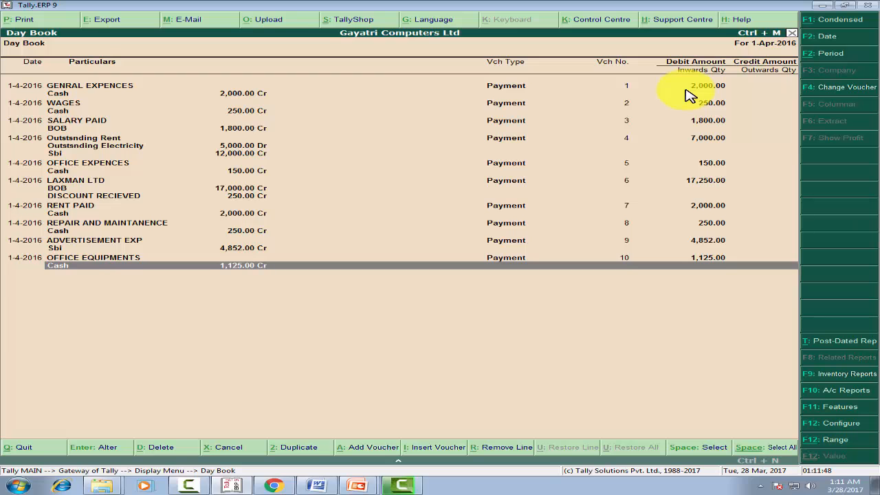
pyautogui.press('Up')
pyautogui.press('Up')
pyautogui.press('Up')
pyautogui.press('Up')
pyautogui.press('Up')
pyautogui.press('Up')
pyautogui.press('Up')
pyautogui.press('Up')
pyautogui.press('Up')
pyautogui.press('Up')
pyautogui.press('Up')
pyautogui.press('Up')
pyautogui.press('Up')
pyautogui.press('Up')
pyautogui.press('Up')
# - Close the Day Book, return to the Gateway of Tally and highlight the Balance Sheet report
pyautogui.press('Escape')
pyautogui.press('Escape')
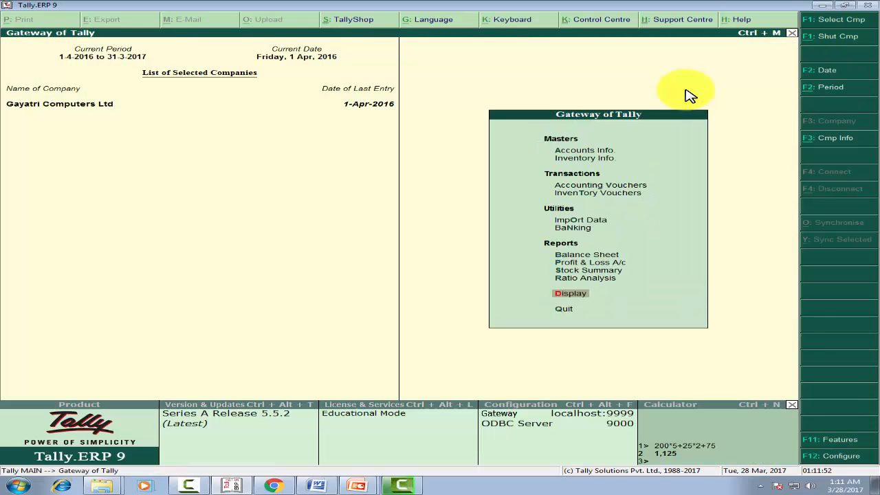
pyautogui.press('Up')
pyautogui.press('Up')
pyautogui.press('Up')
pyautogui.press('Up')
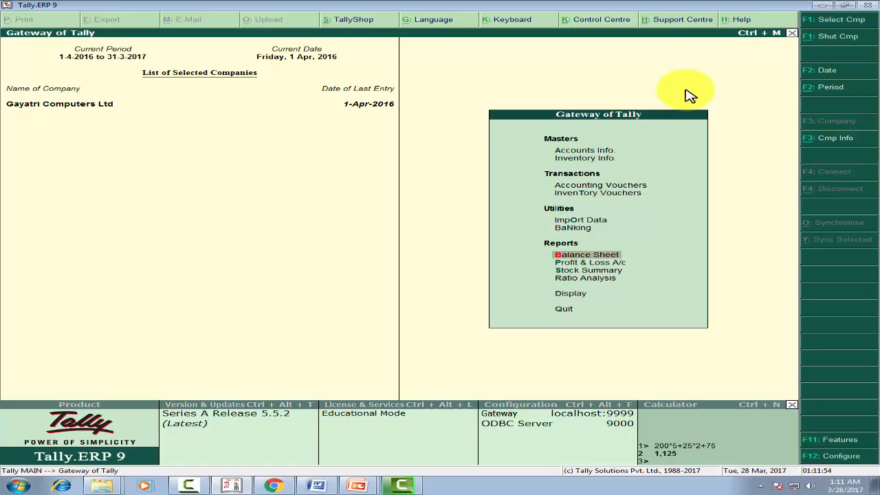